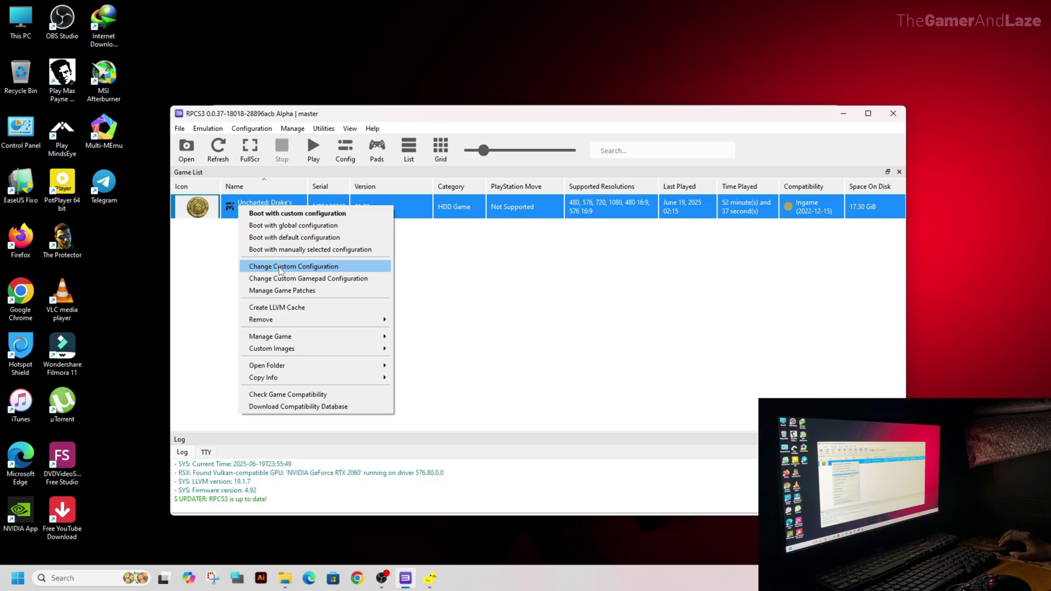
Step: Open the custom configuration for Uncharted: Drake's Fortune and set SPU XFloat Accuracy to Approximate XFloat and SPU Block Size to Mega
left_click(280, 267)
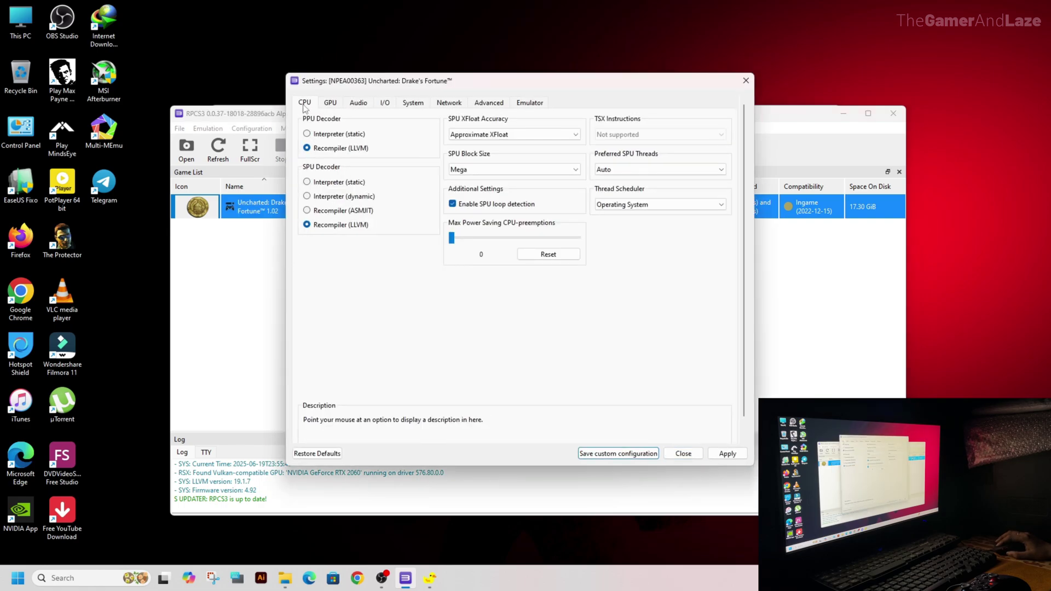
mouse_move(306, 154)
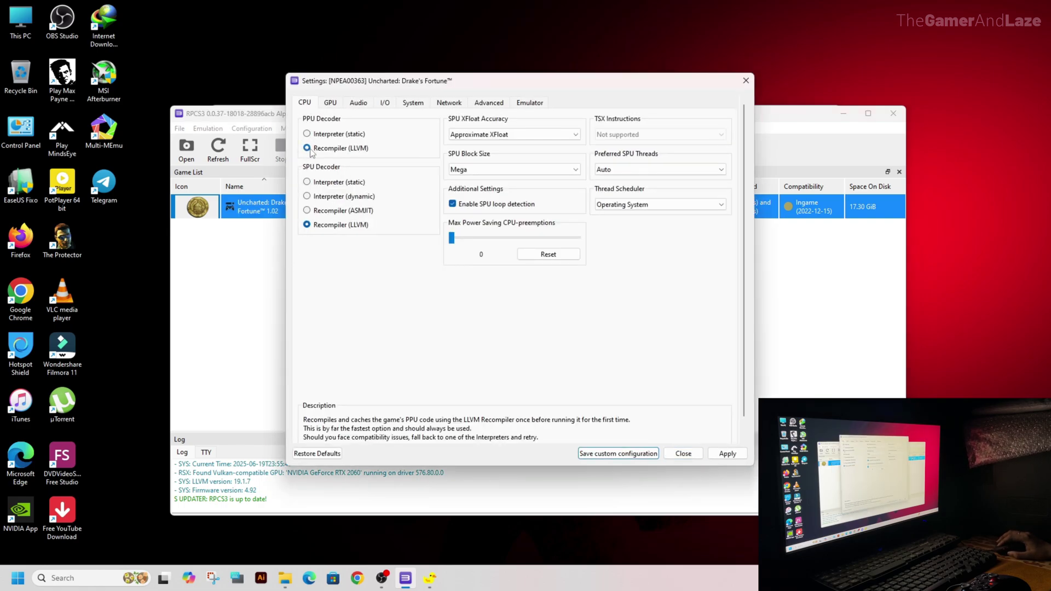
mouse_move(308, 229)
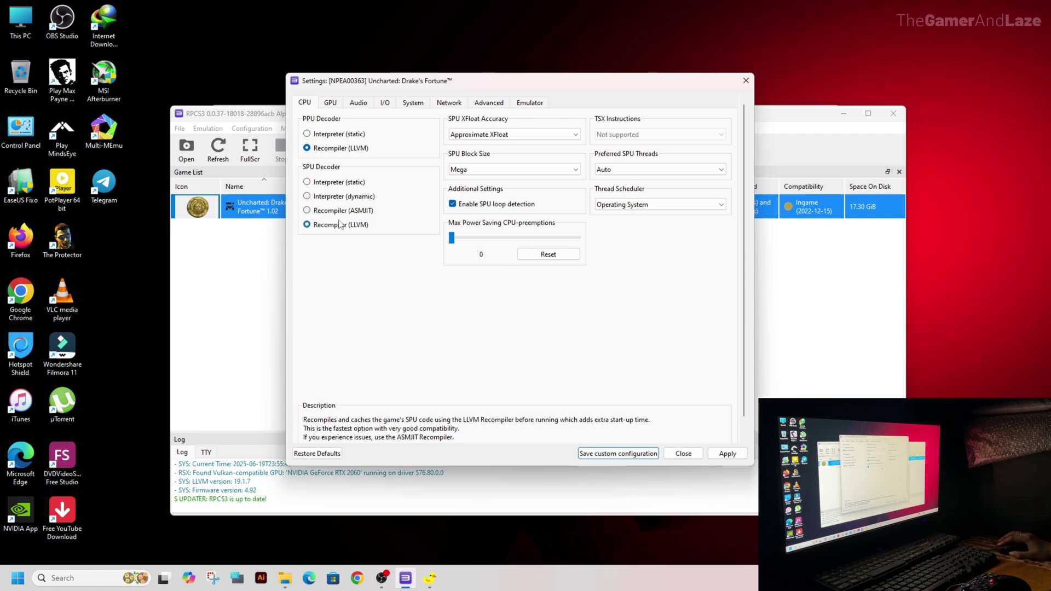
left_click(511, 136)
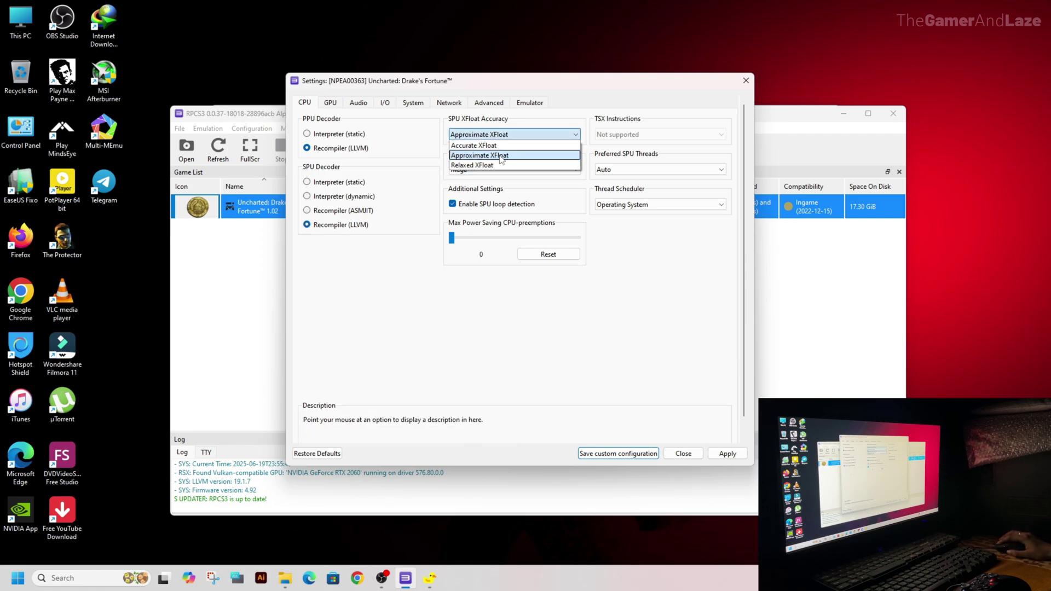
left_click(500, 156)
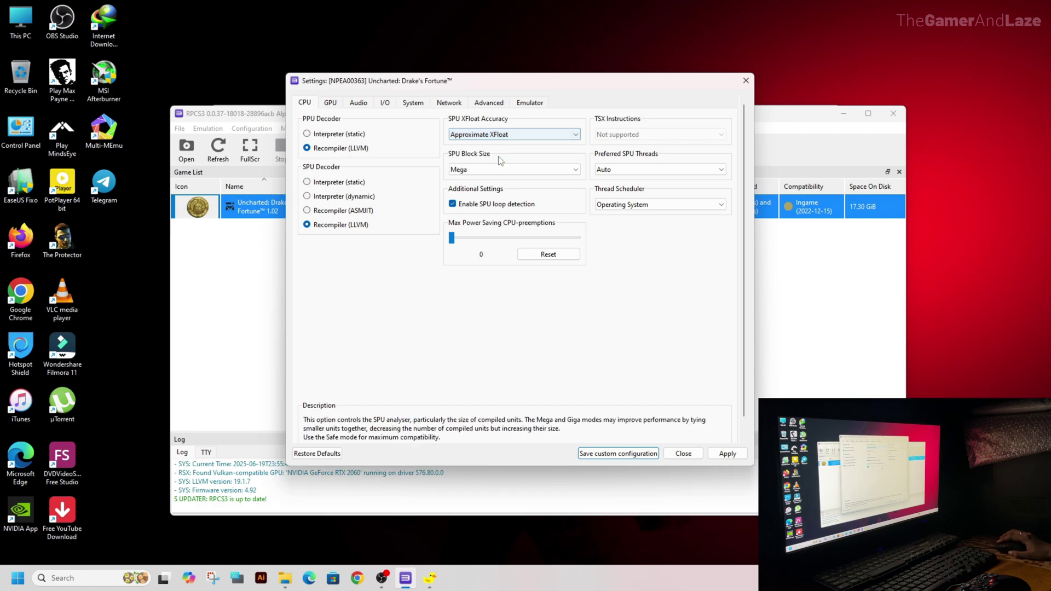
left_click(472, 171)
left_click(465, 191)
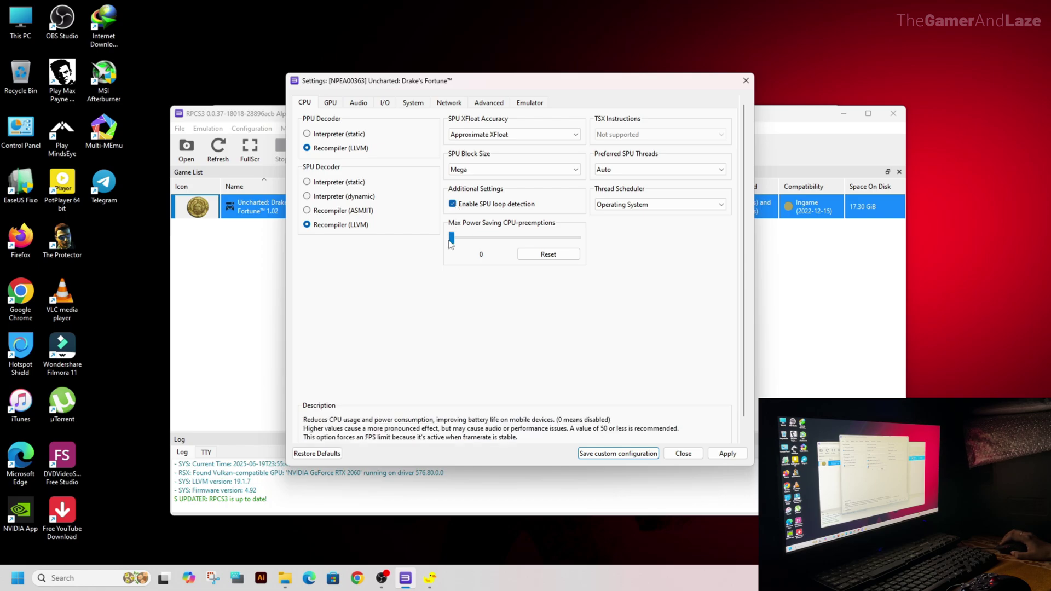
Step: Set Preferred SPU Threads to Auto and Thread Scheduler to Operating System in the CPU settings
left_click(617, 171)
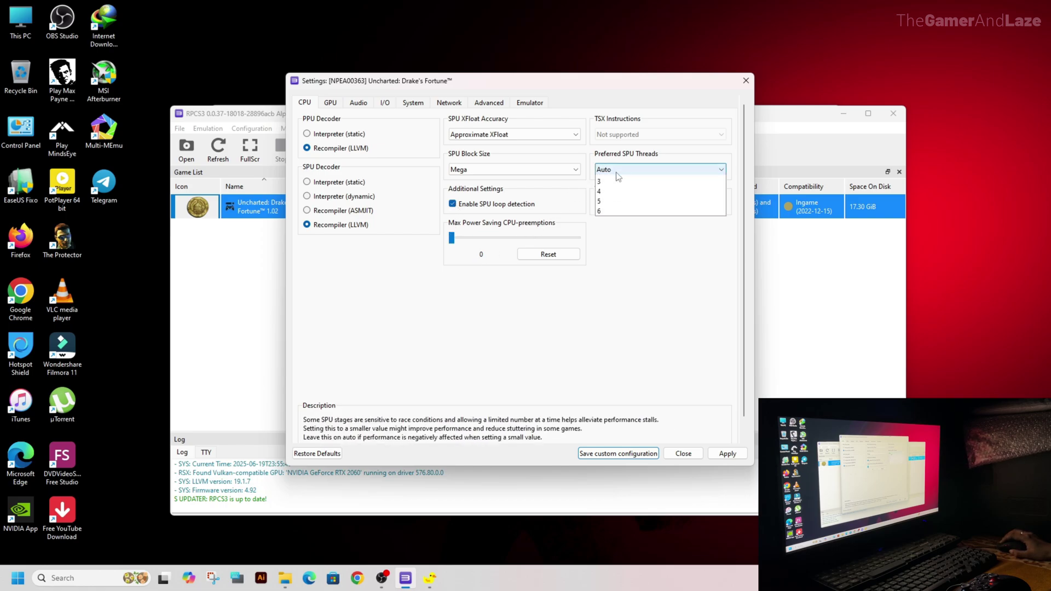
left_click(616, 170)
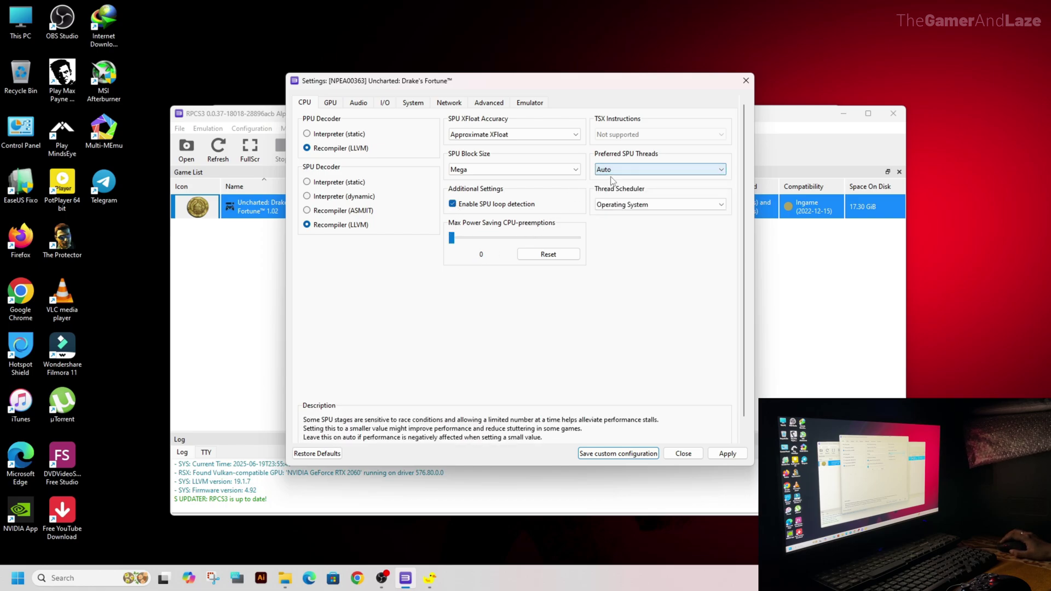
left_click(624, 207)
left_click(624, 217)
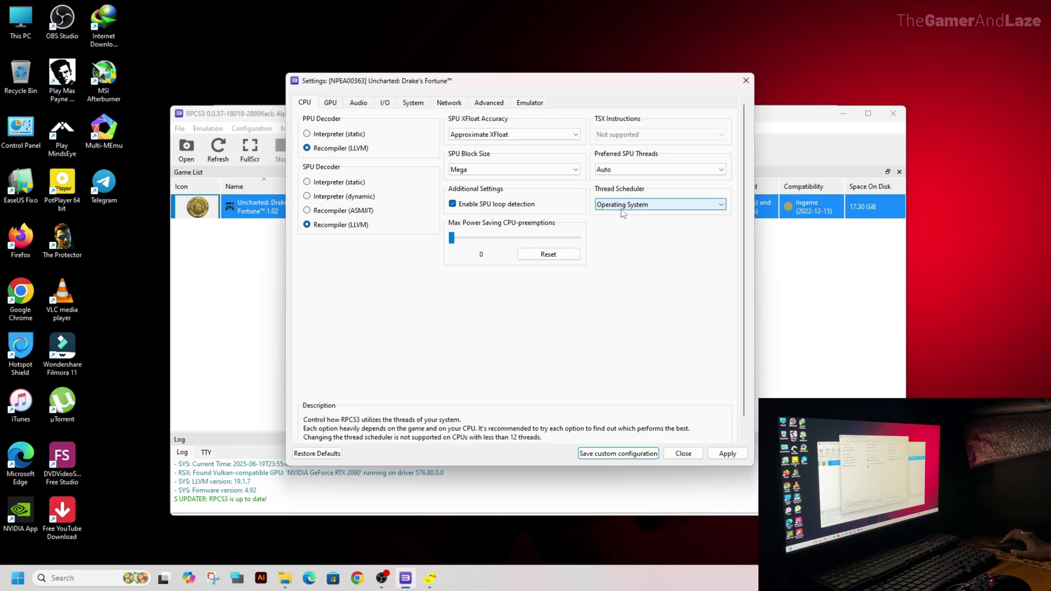
Step: In the GPU settings, choose Vulkan as the renderer and NVIDIA GeForce RTX 2060 as the graphics device
left_click(330, 104)
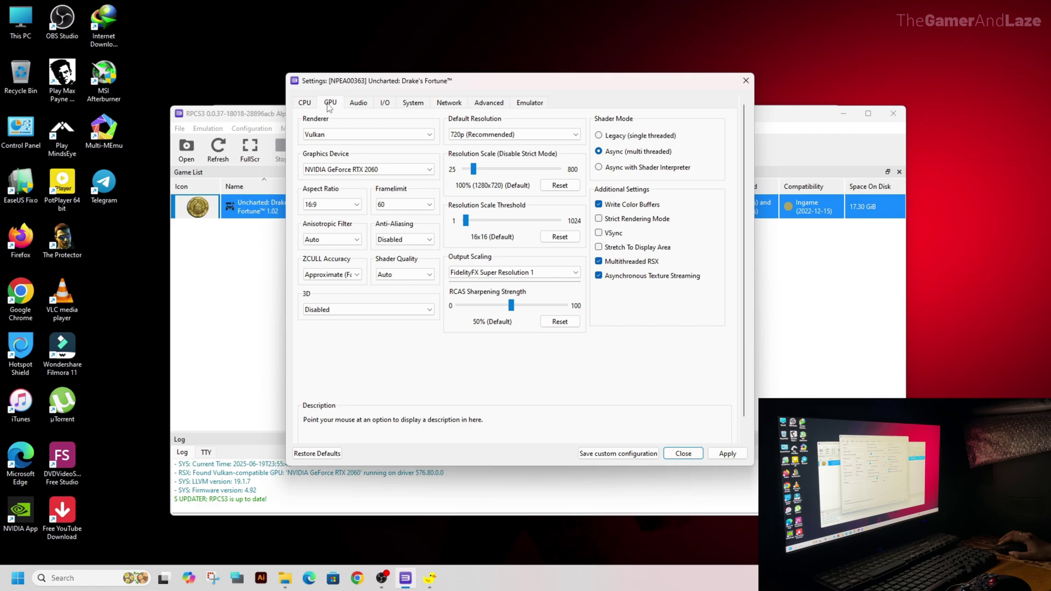
left_click(345, 136)
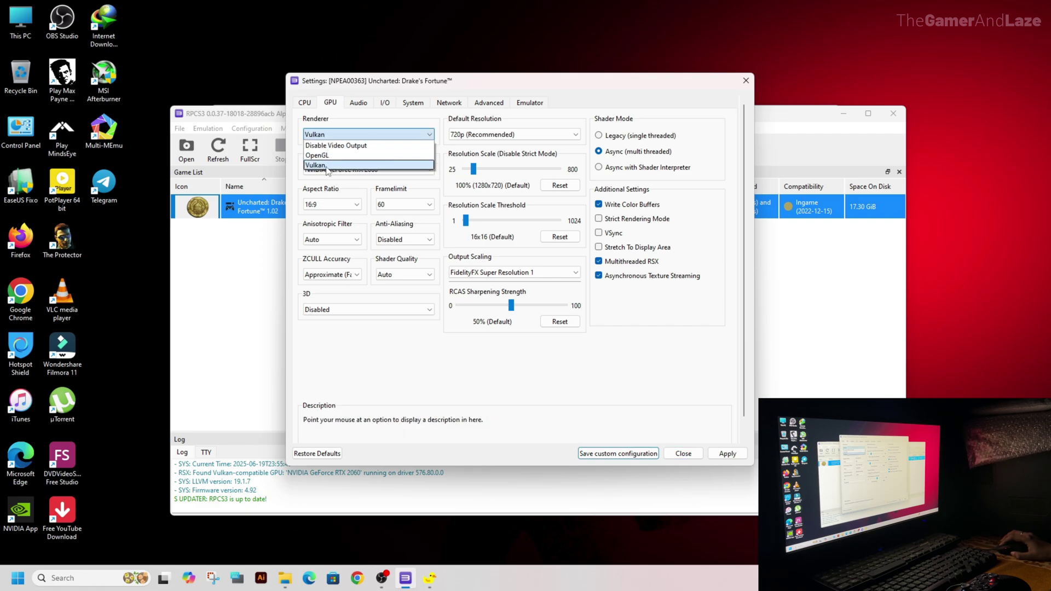
left_click(324, 166)
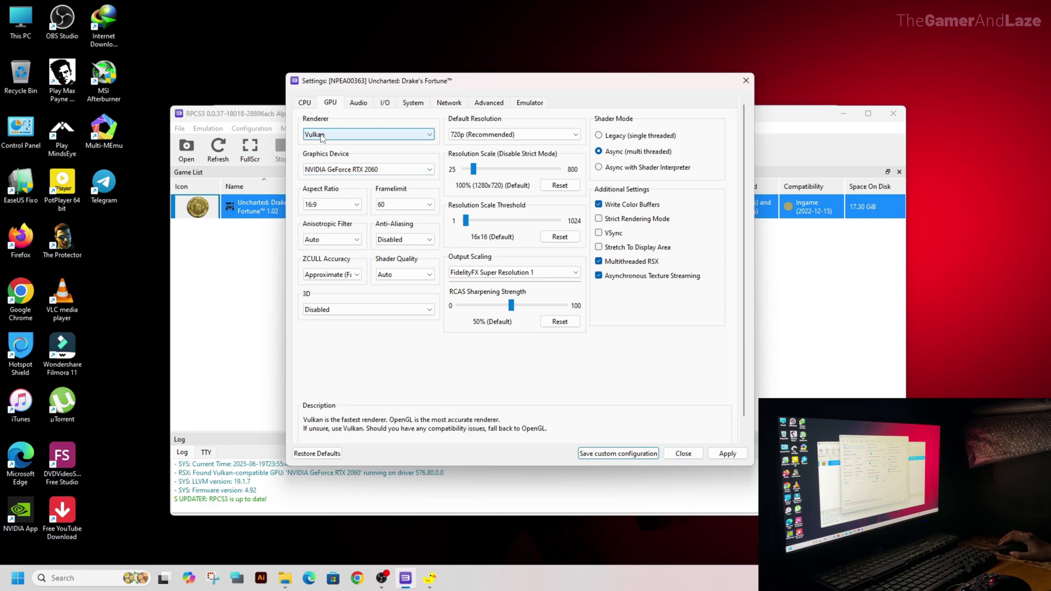
left_click(351, 170)
left_click(350, 179)
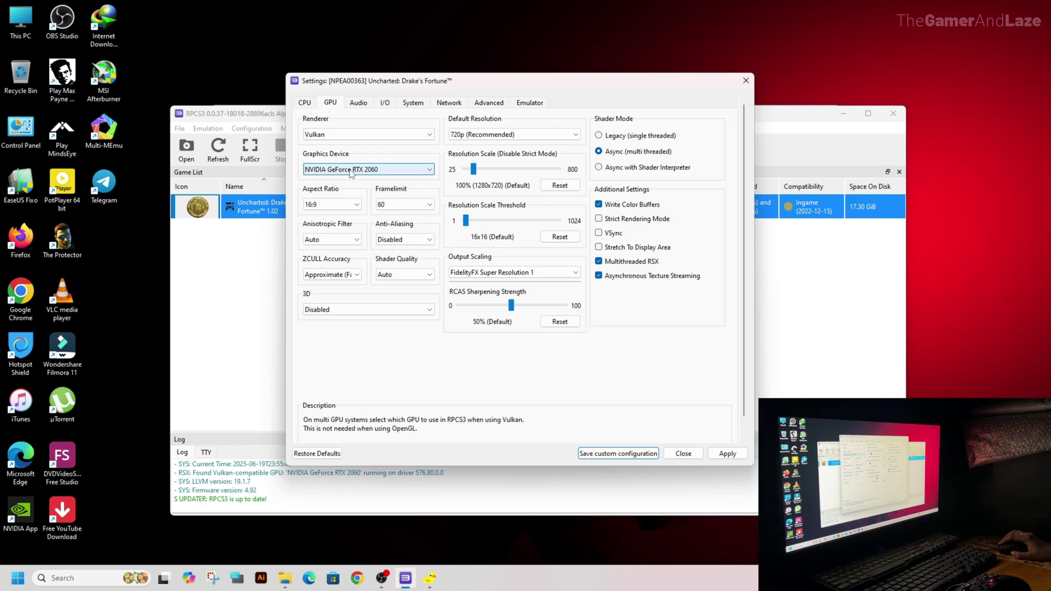
Step: Set the GPU aspect ratio to 16:9 and keep the frame limit at 60
left_click(351, 206)
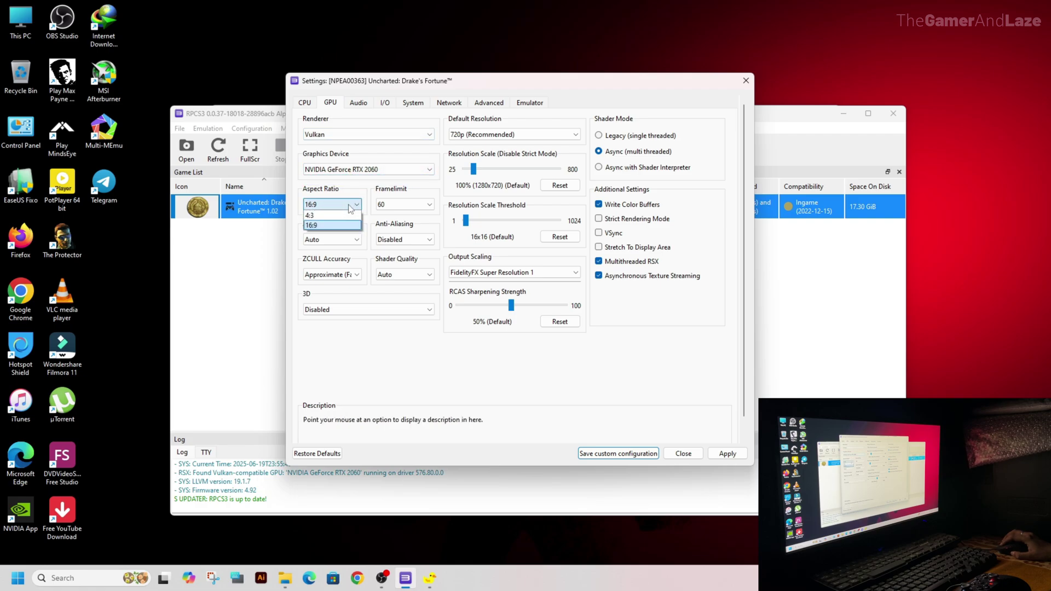
left_click(315, 225)
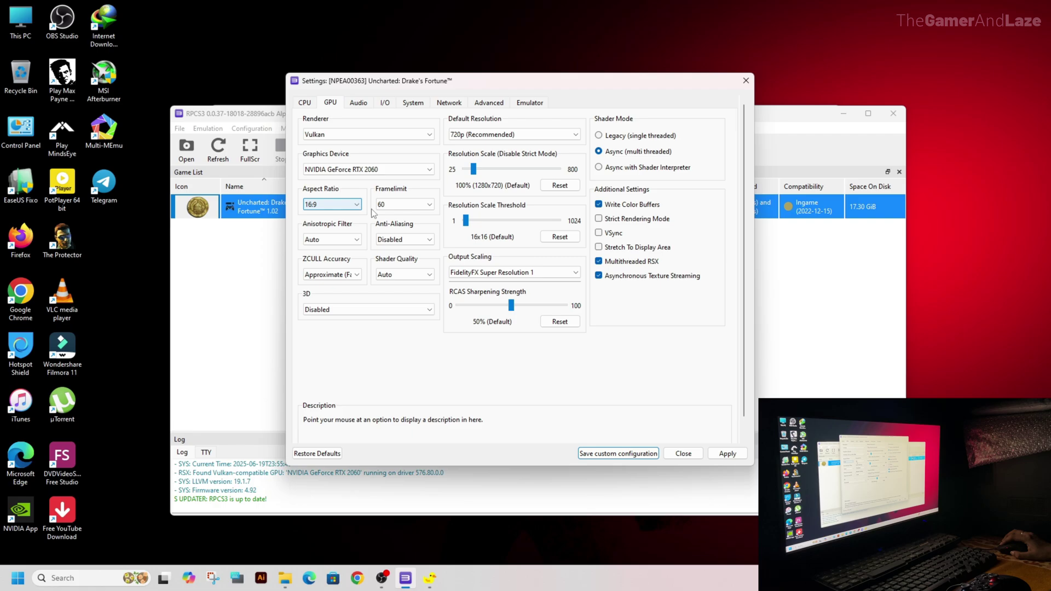
left_click(413, 205)
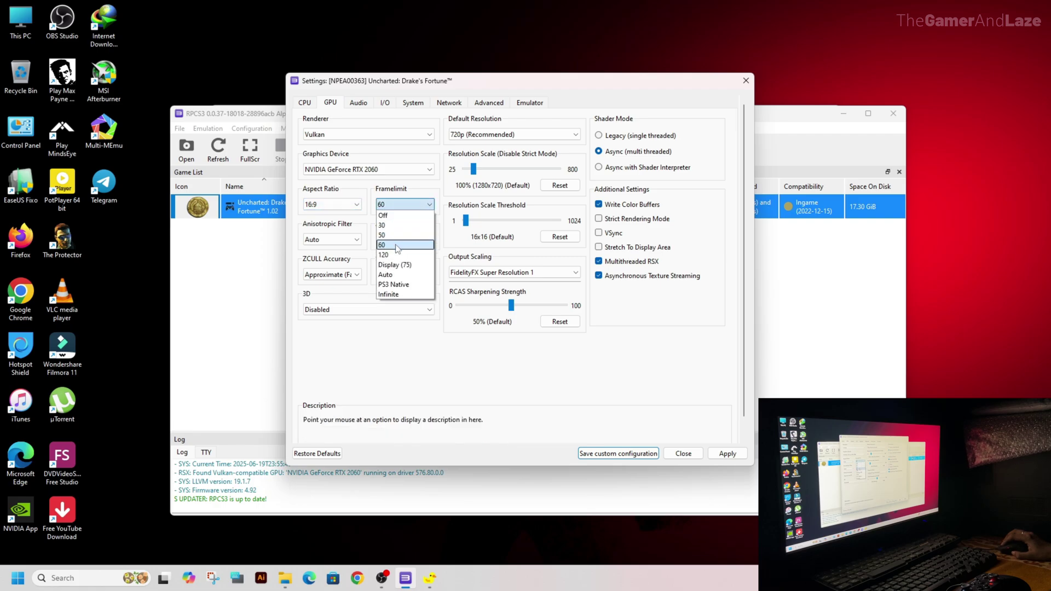
key("Escape")
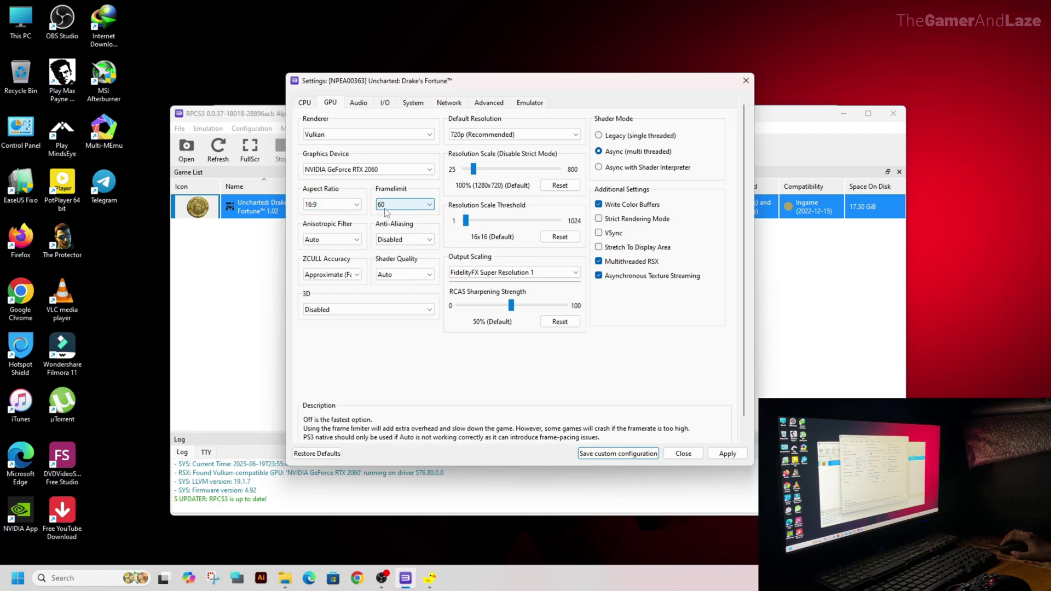
Step: Set the Anisotropic Filter to Auto and Anti-Aliasing to Disabled
left_click(333, 240)
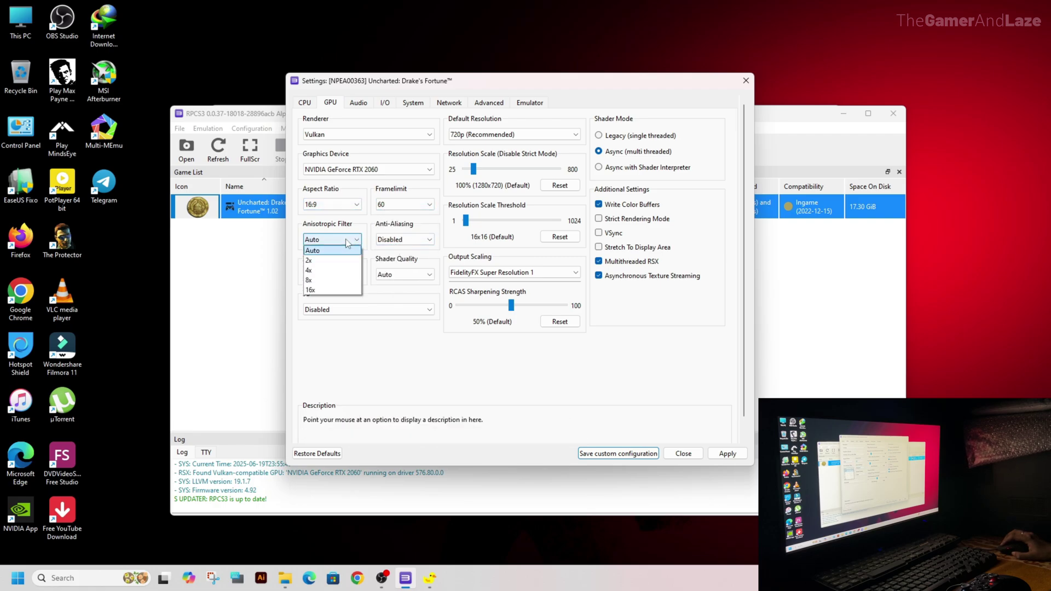
left_click(315, 251)
left_click(399, 240)
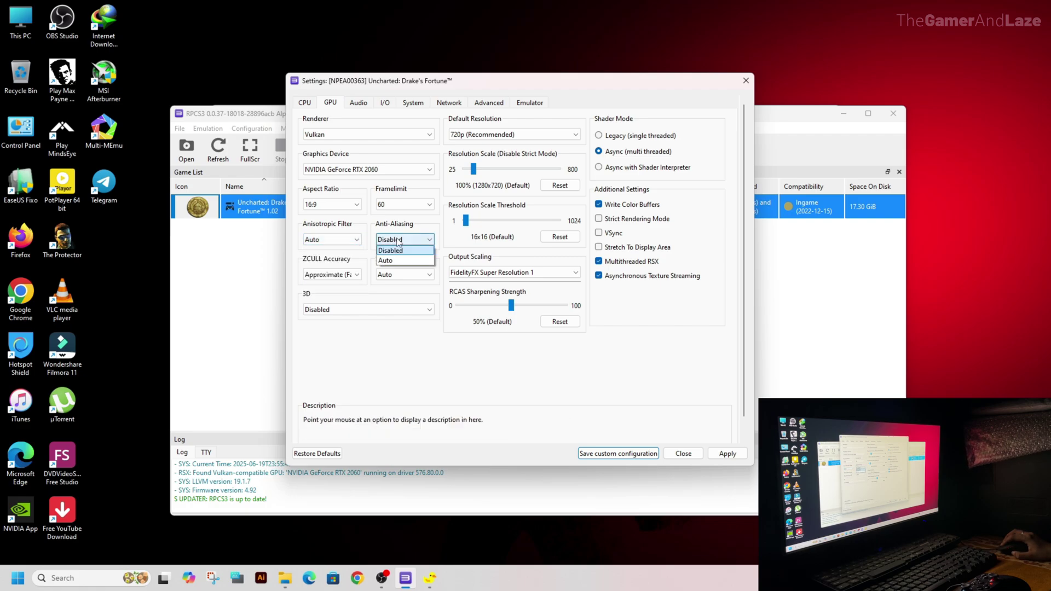
left_click(393, 251)
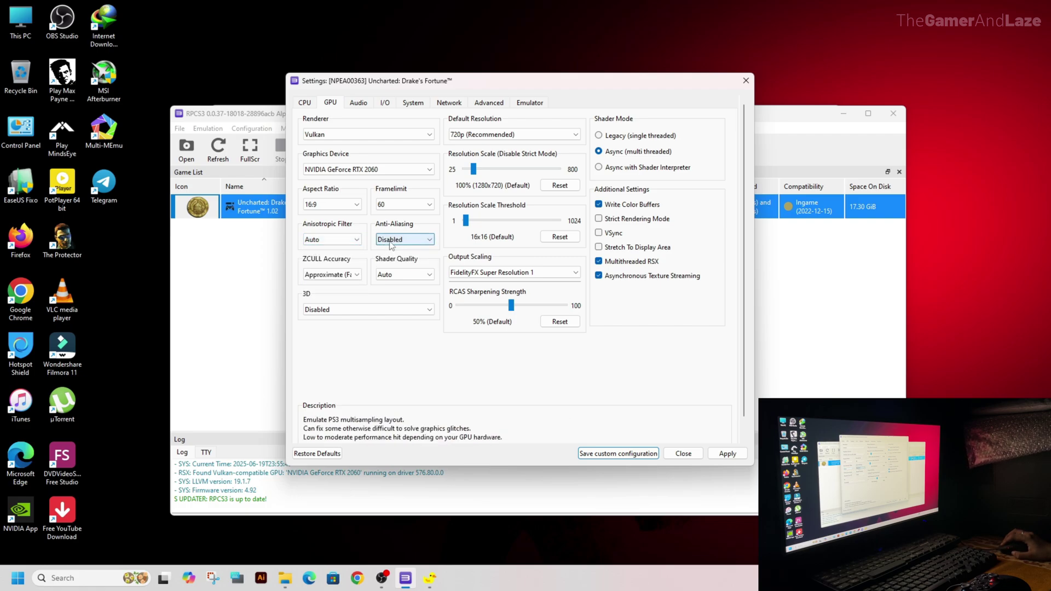
Step: Set ZCULL Accuracy to Approximate (Fast) and Shader Quality to Auto
left_click(333, 275)
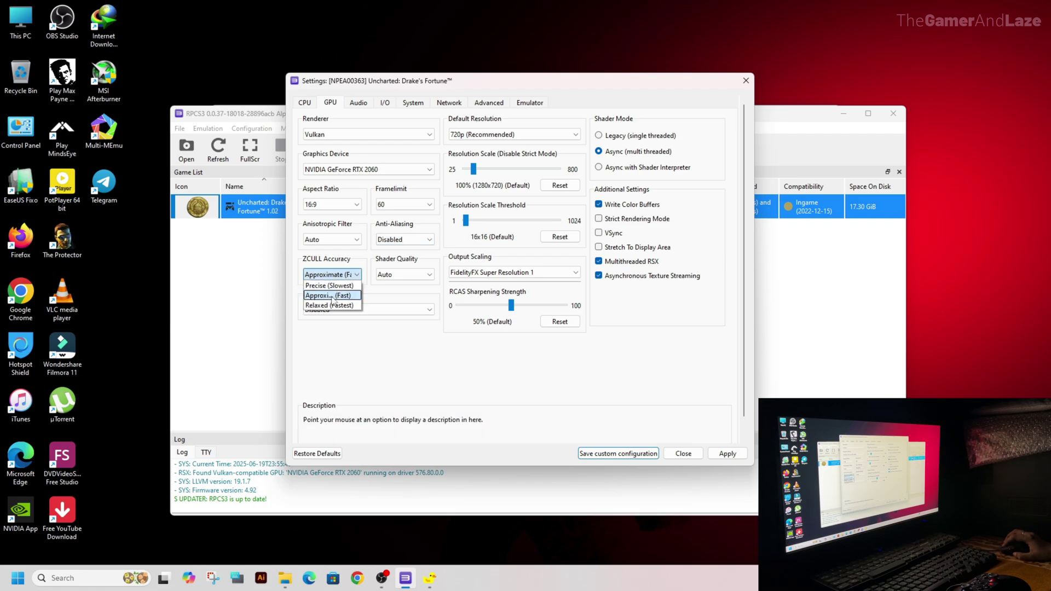
left_click(333, 298)
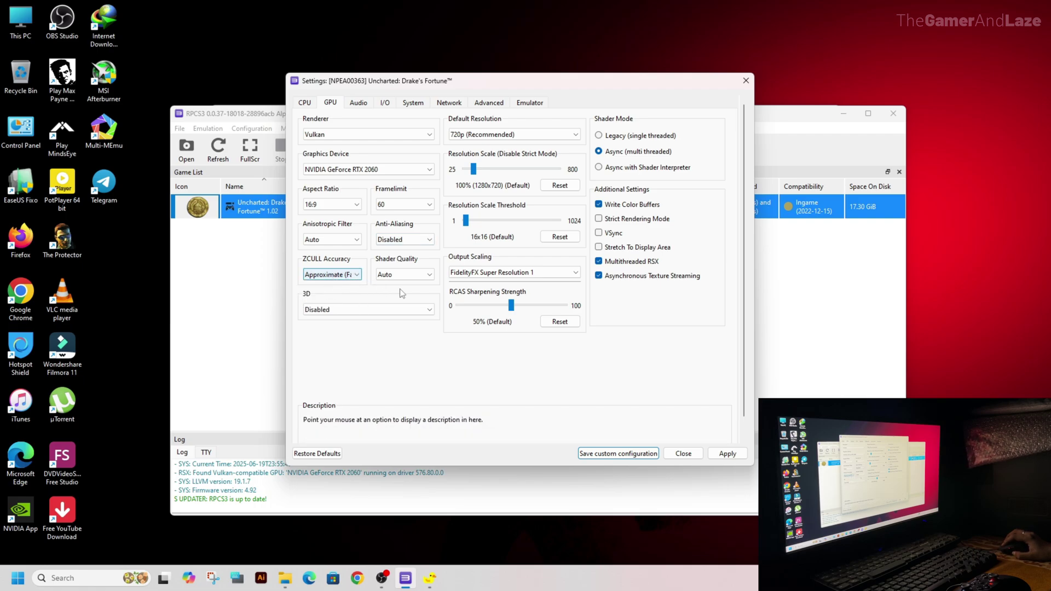
left_click(408, 275)
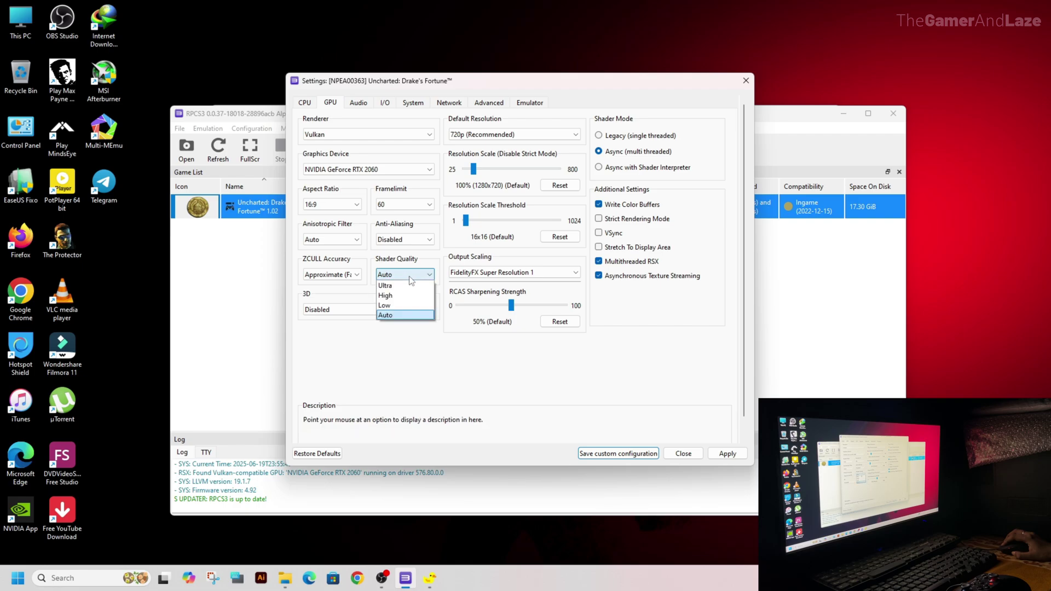
left_click(391, 315)
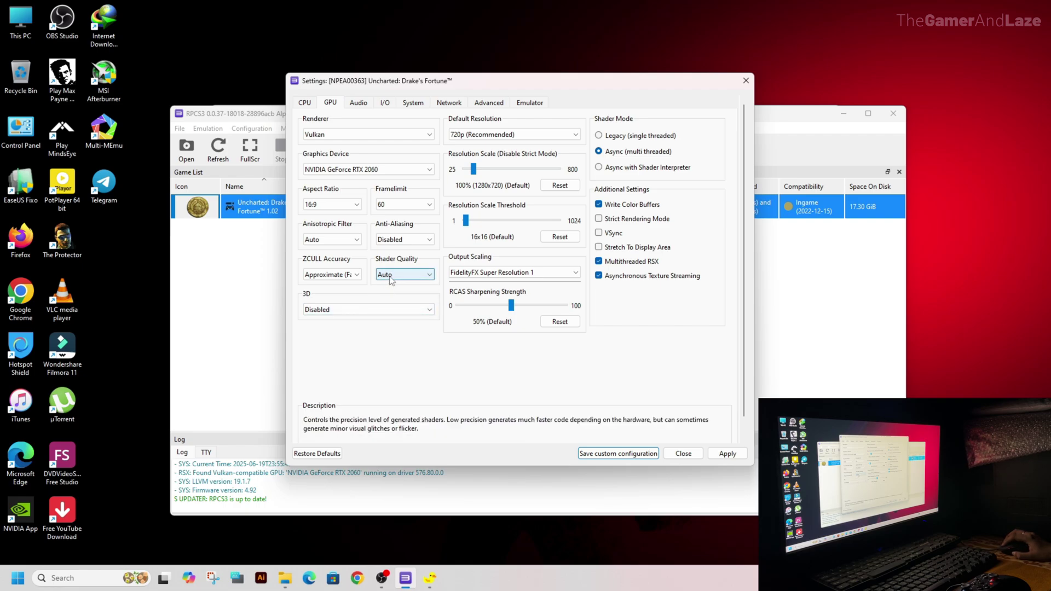
Step: Set the default resolution to 720p (Recommended) and Output Scaling to FidelityFX Super Resolution 1
left_click(508, 136)
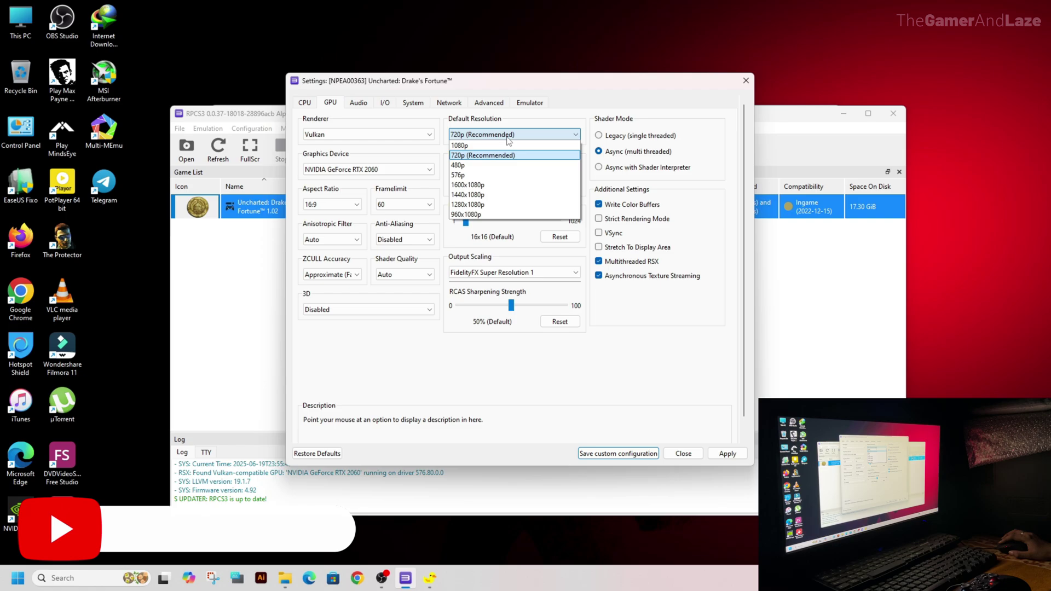
left_click(468, 155)
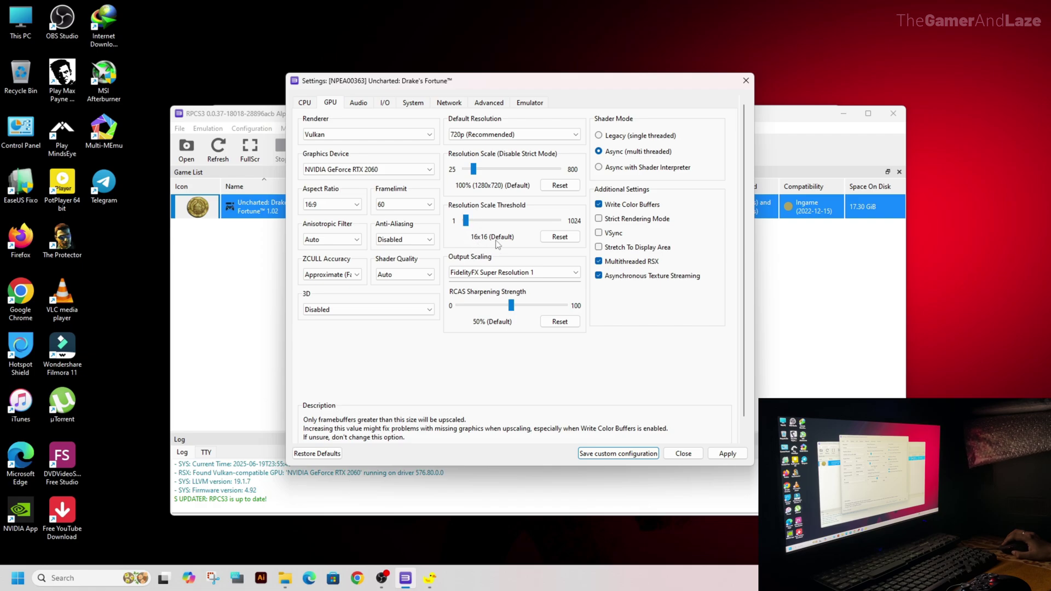
left_click(507, 275)
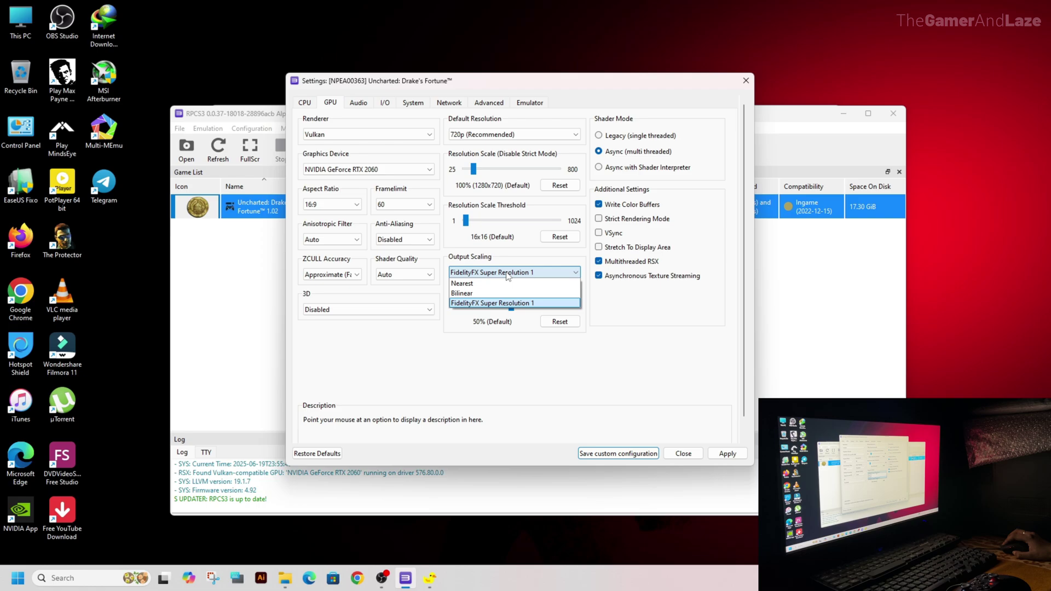
left_click(475, 304)
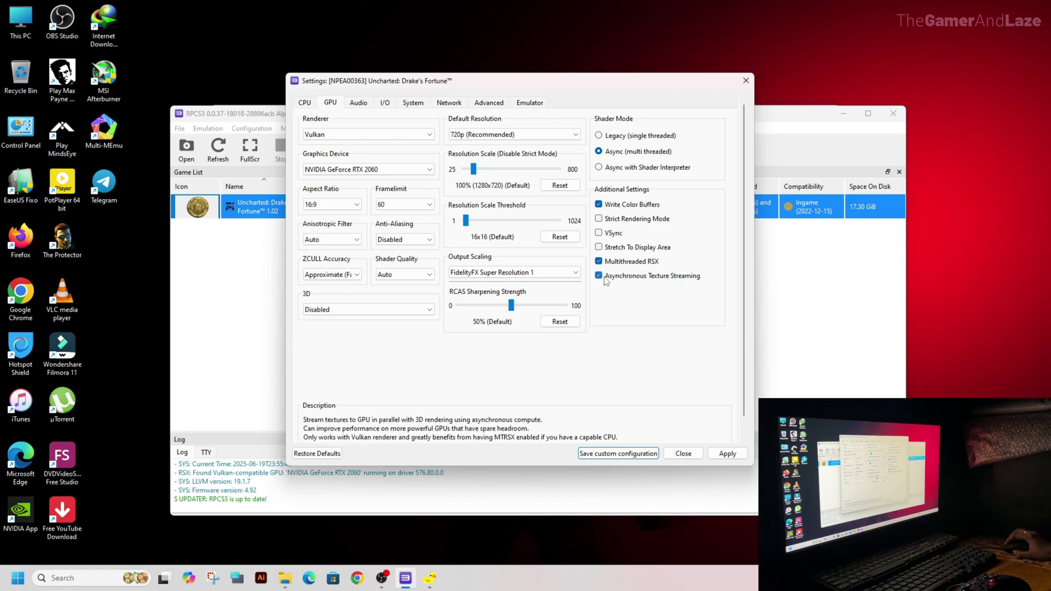
Step: In the Advanced settings, set Sleep Timers Accuracy to Usleep Only
left_click(484, 105)
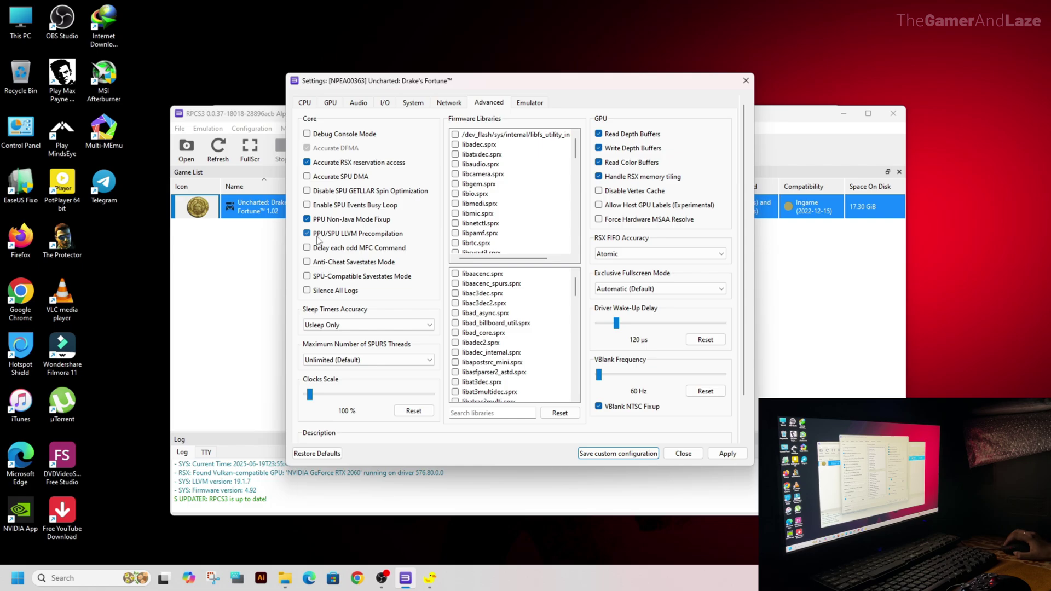
left_click(347, 324)
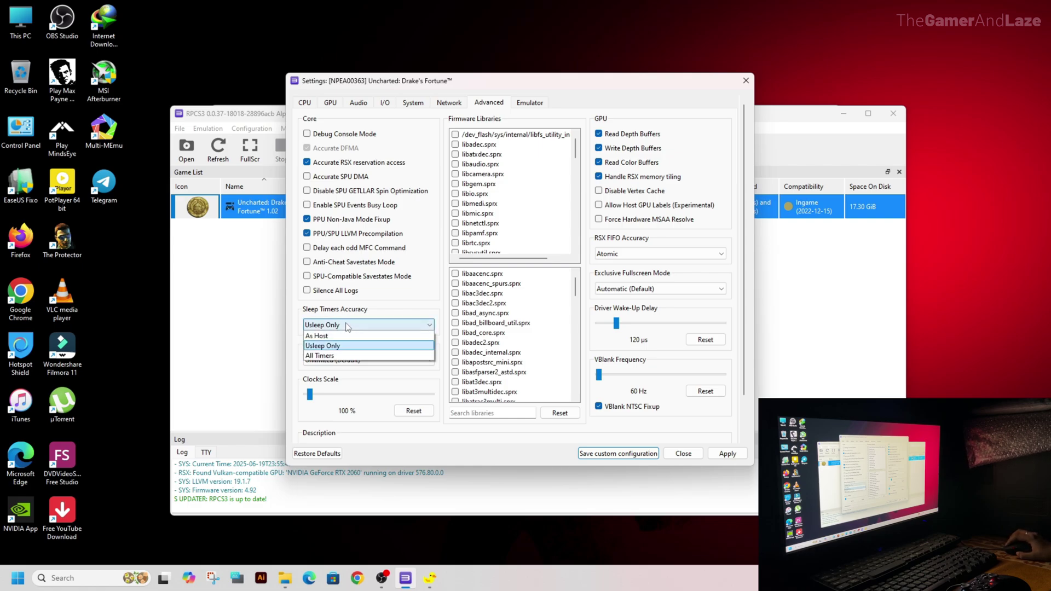
left_click(329, 347)
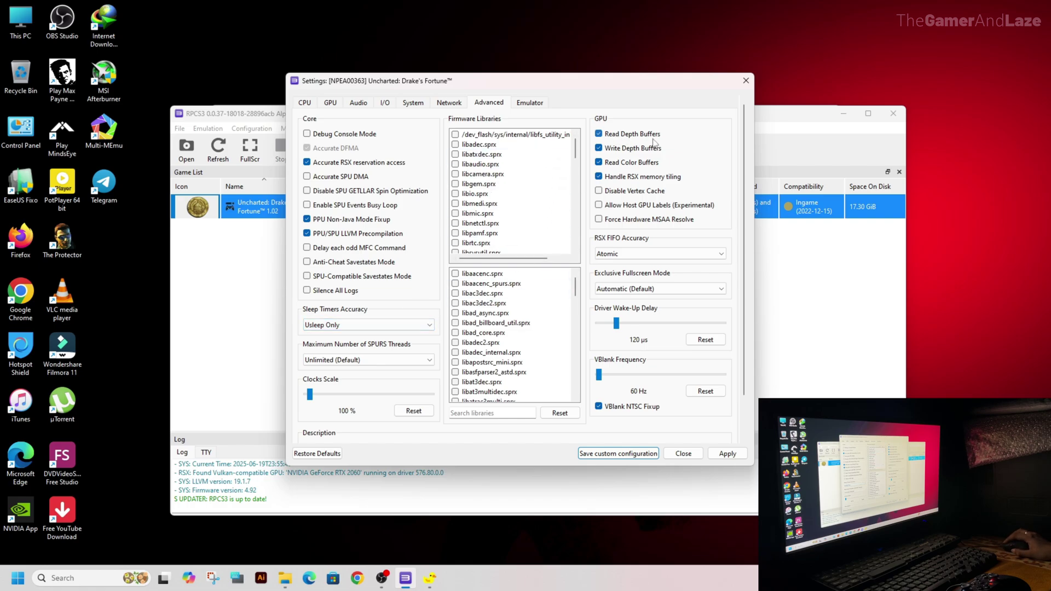
Step: Keep Write Depth Buffers, Read Color Buffers and Handle RSX memory tiling enabled, and set RSX FIFO Accuracy to Atomic
left_click(599, 148)
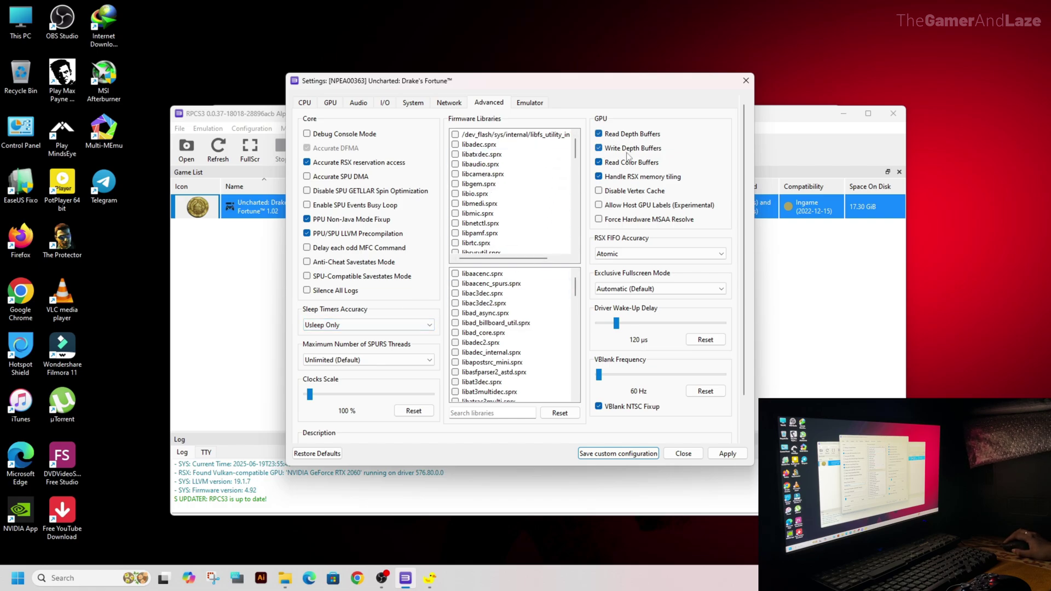
left_click(599, 163)
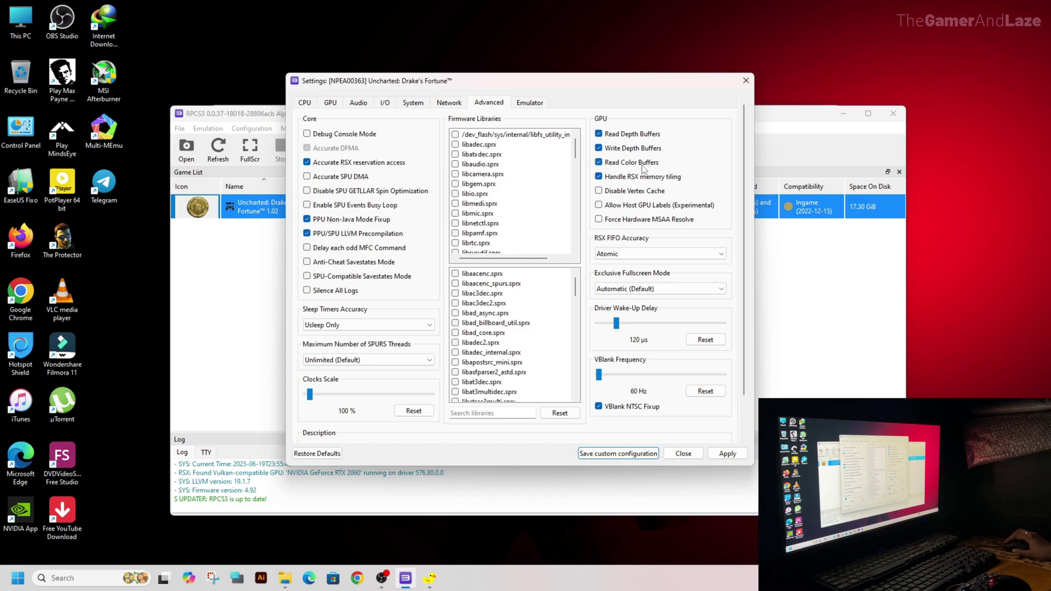
left_click(624, 178)
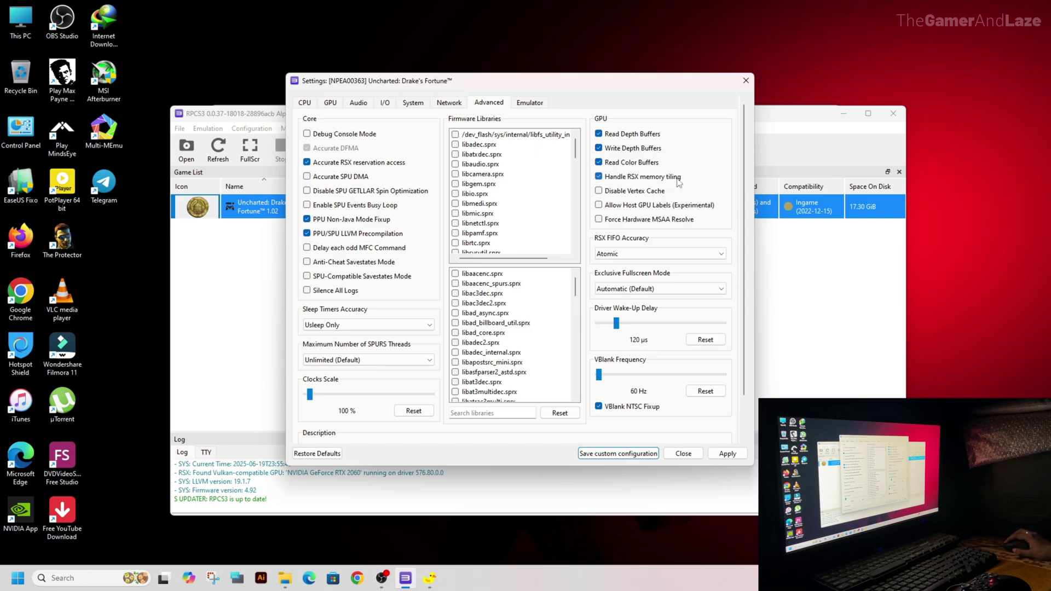
left_click(623, 260)
left_click(617, 268)
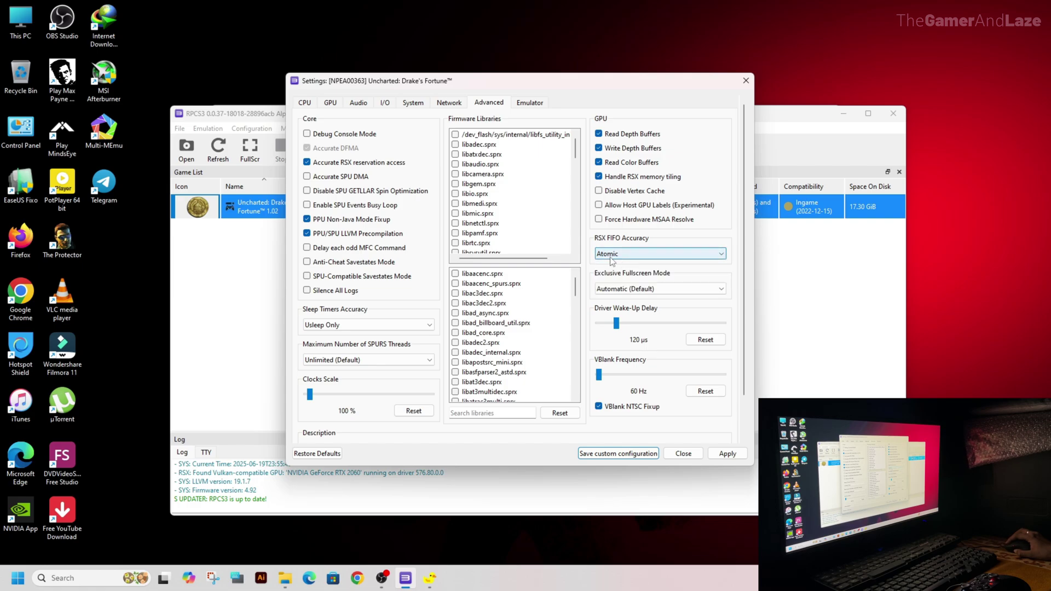
Step: Keep Exclusive Fullscreen Mode on Automatic (Default) and Driver Wake-Up Delay at 120 µs
left_click(623, 290)
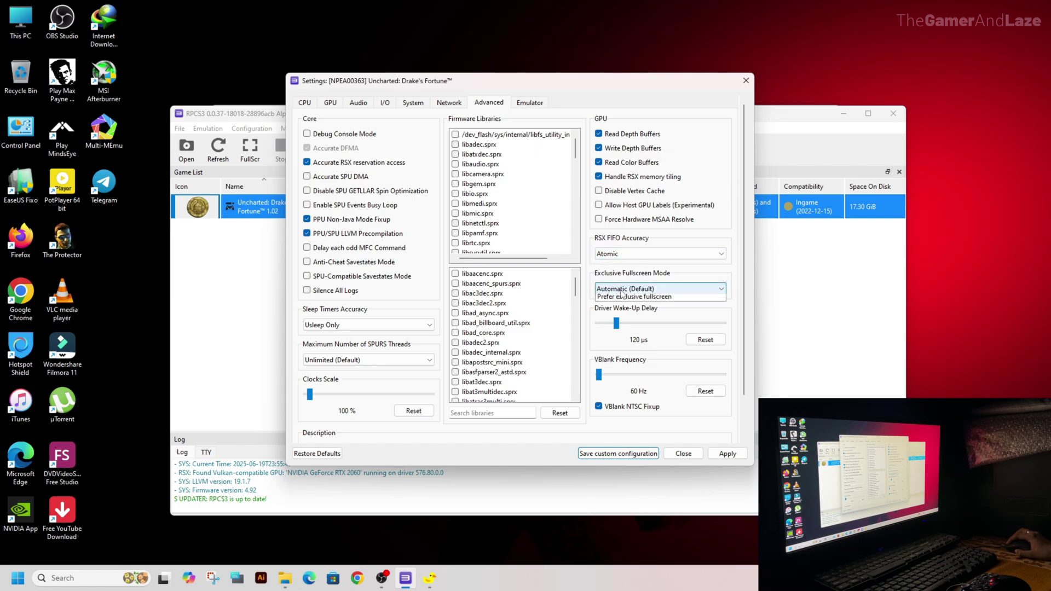
left_click(617, 297)
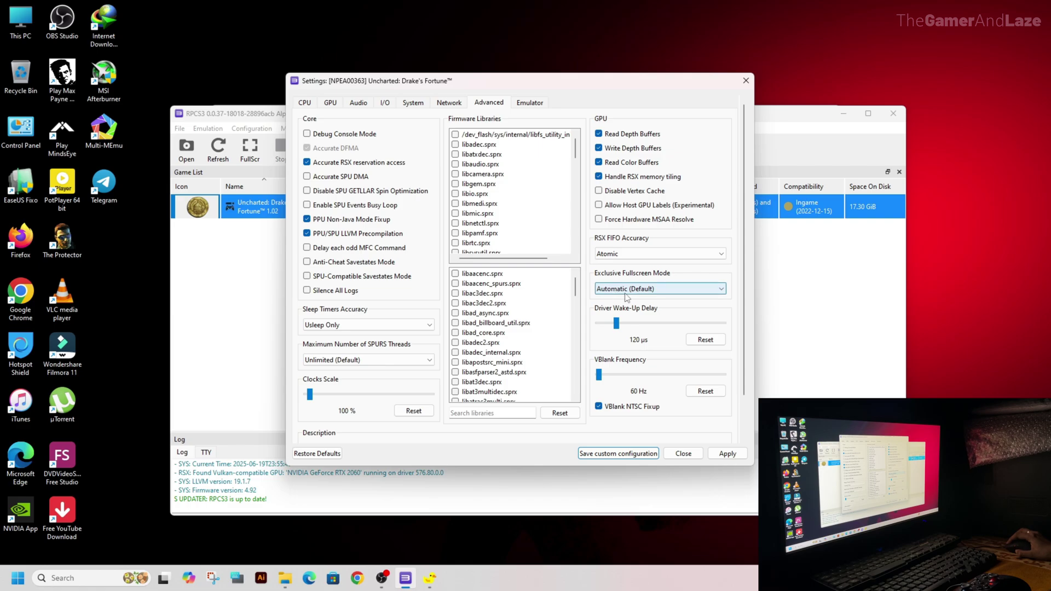
left_click_drag(617, 323, 618, 333)
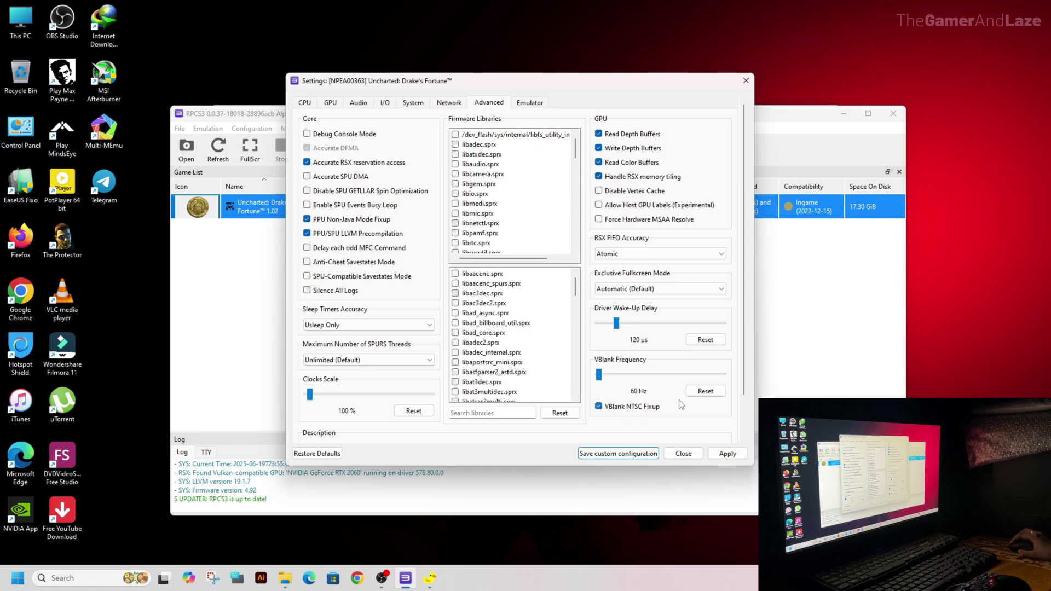
mouse_move(745, 366)
left_mouse_down()
mouse_move(744, 412)
mouse_move(742, 356)
left_mouse_up()
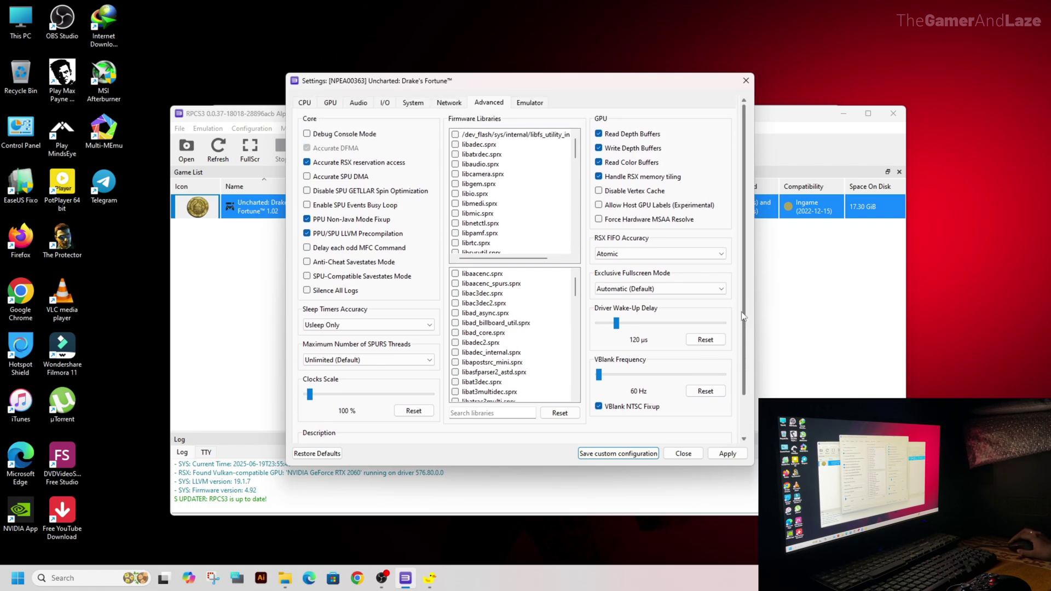
Step: Check the Emulator settings, then apply and save the game's custom configuration
left_click(529, 104)
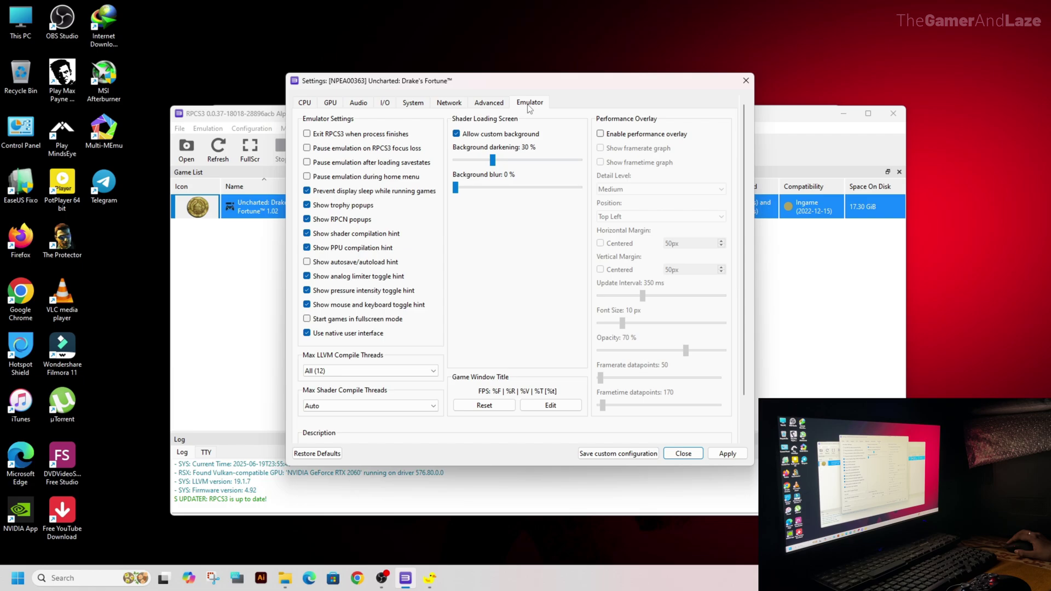
left_click(727, 454)
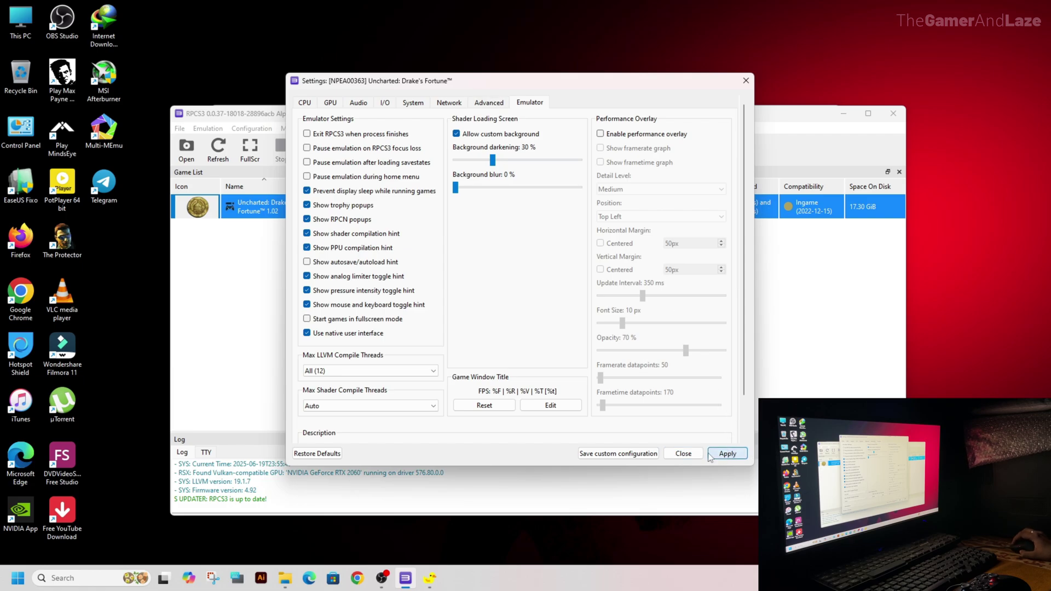
left_click(634, 454)
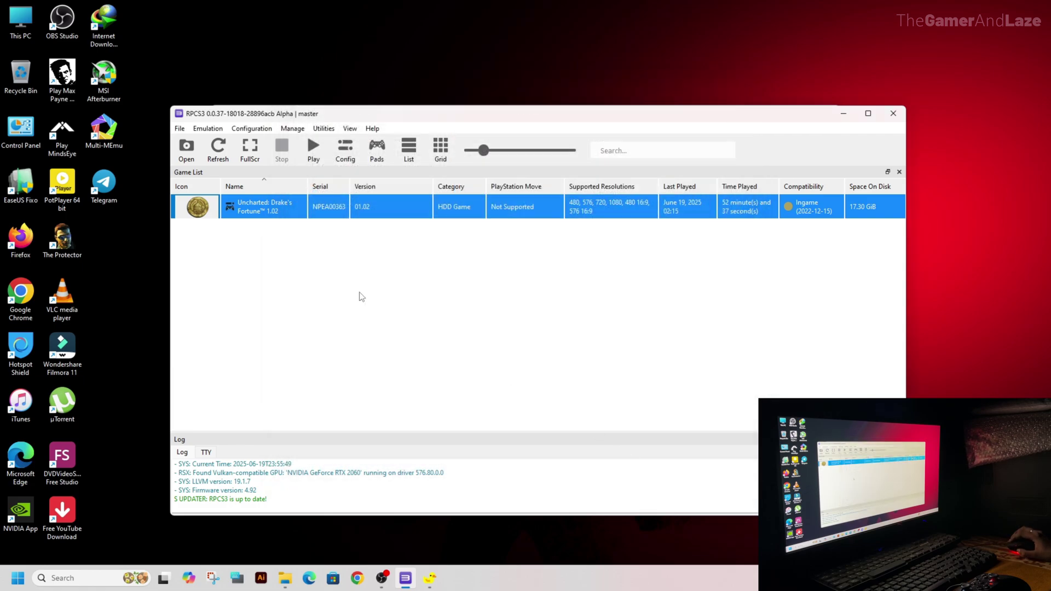
Step: In the custom gamepad configuration for Uncharted: Drake's Fortune, choose the XInput handler for Player 1 and save
right_click(231, 214)
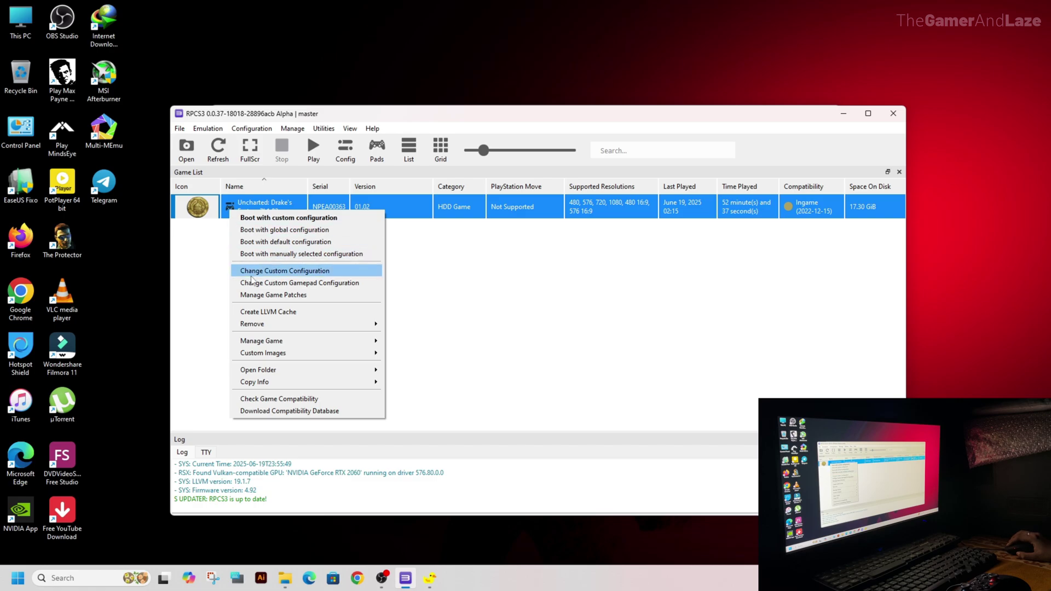
left_click(296, 283)
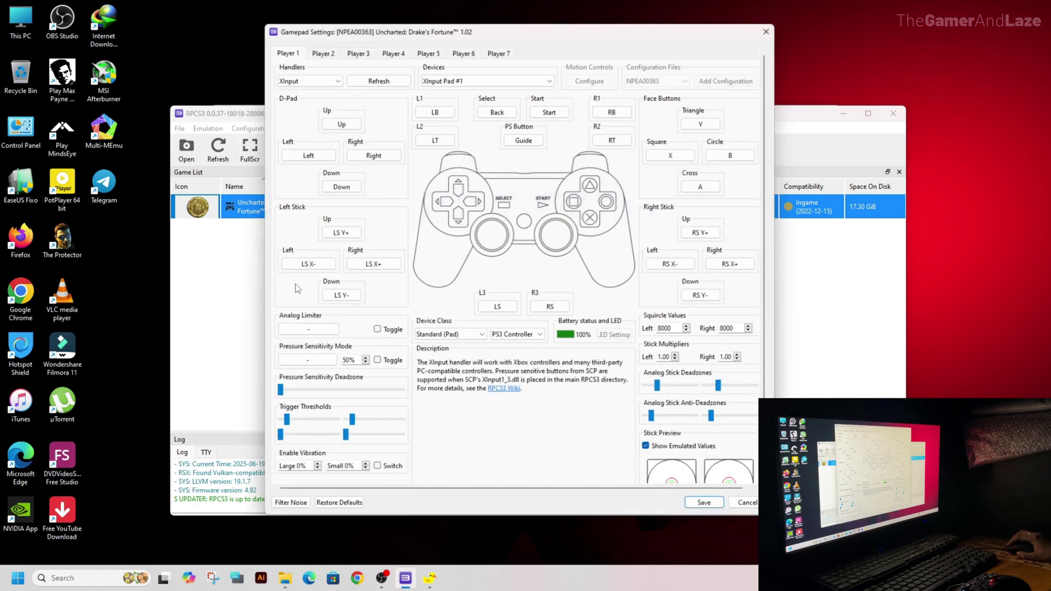
left_click(308, 80)
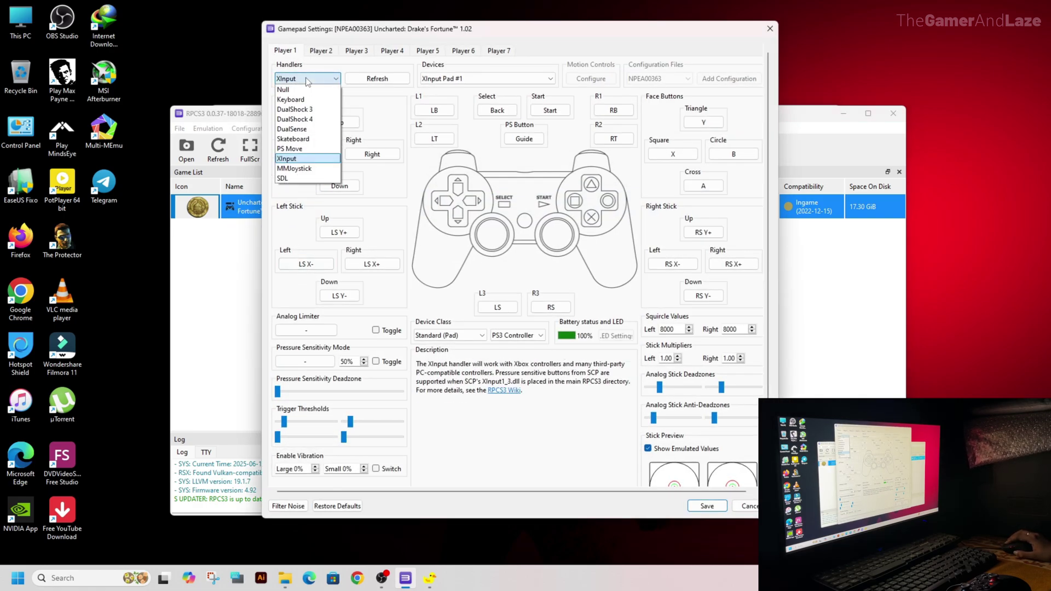
left_click(294, 160)
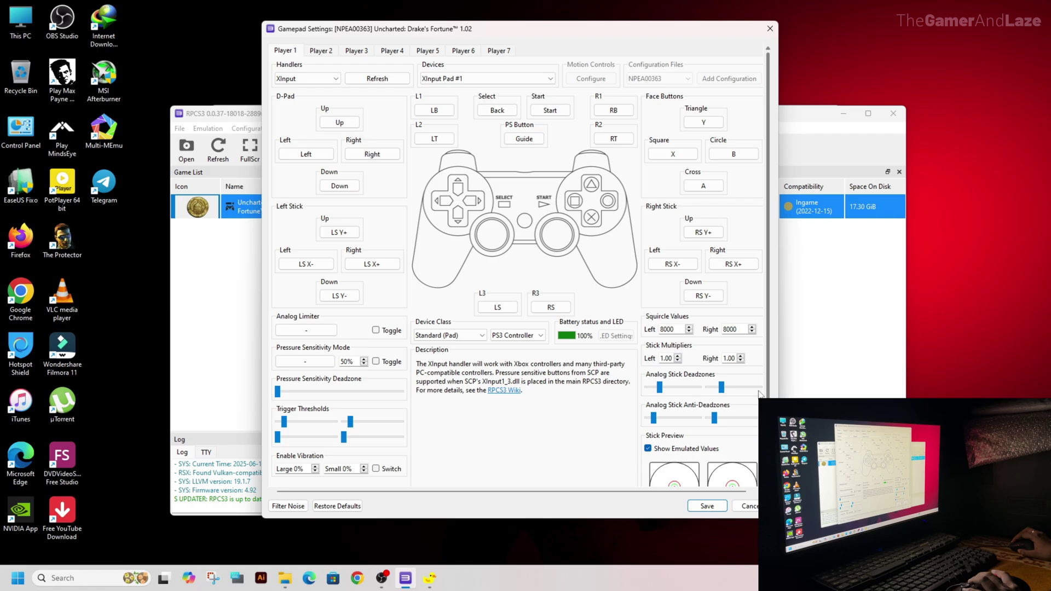
scroll(739, 454, "down", 3)
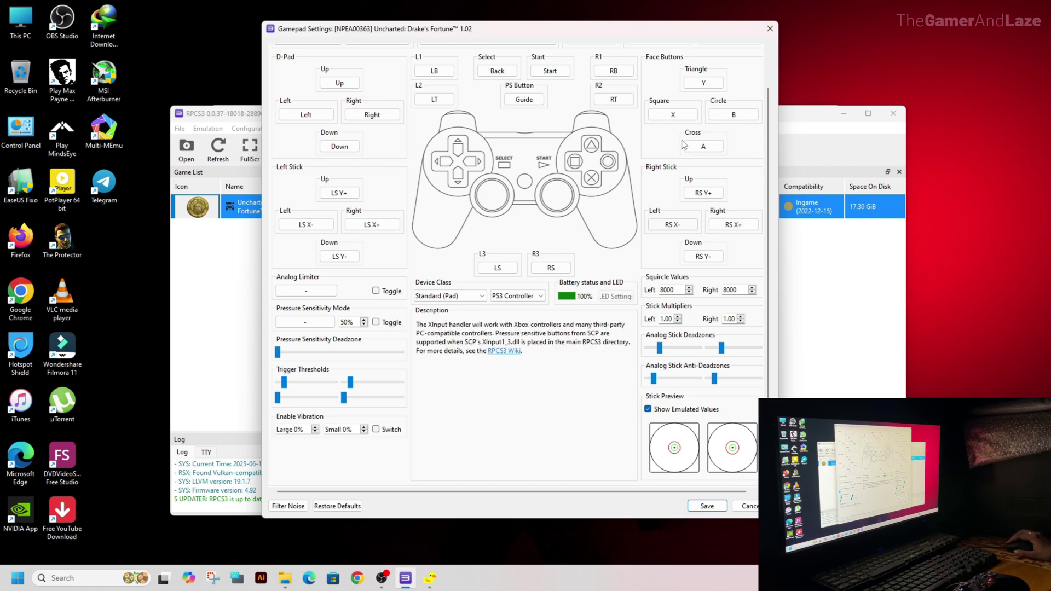
left_click(707, 506)
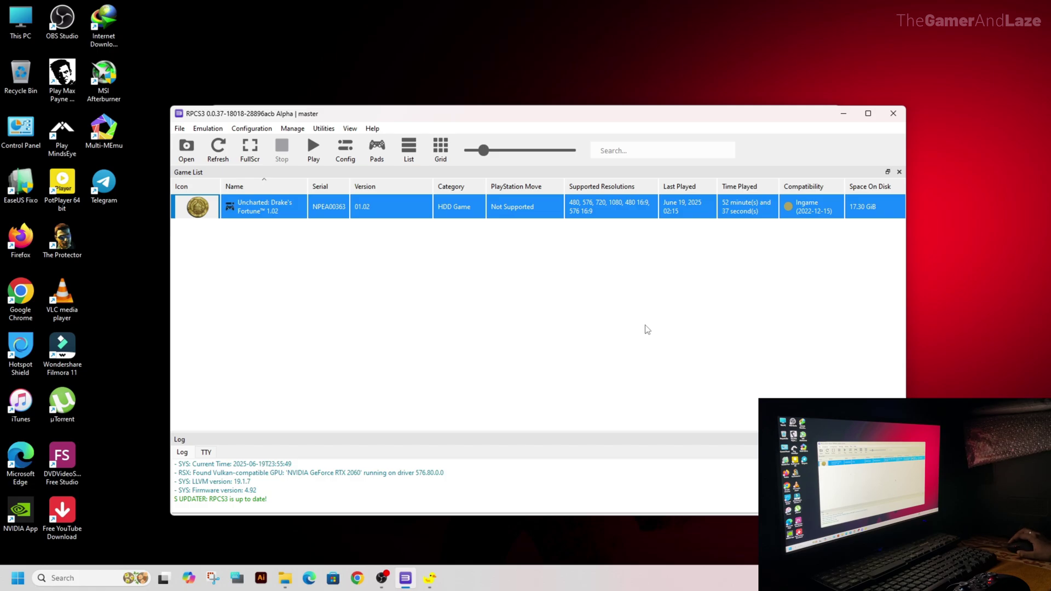
Step: In the game's patches, keep Slow Init Times, Disable Dynamic Lighting, Disable Motion Blur, Skip Intro, Unlock FPS and WCB Performance & Z-fighting fix enabled, and save
right_click(228, 208)
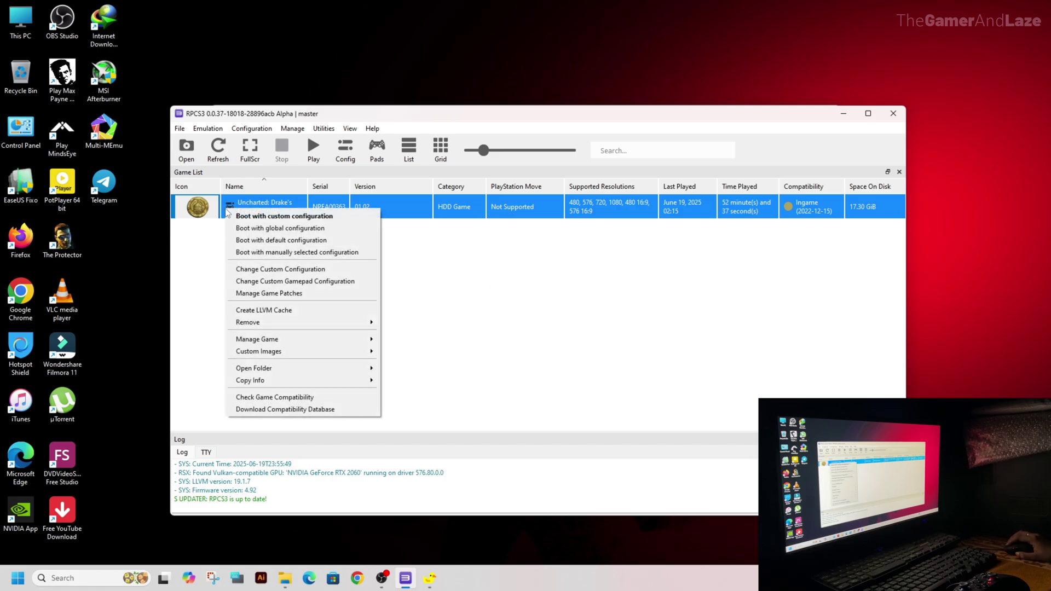
left_click(255, 294)
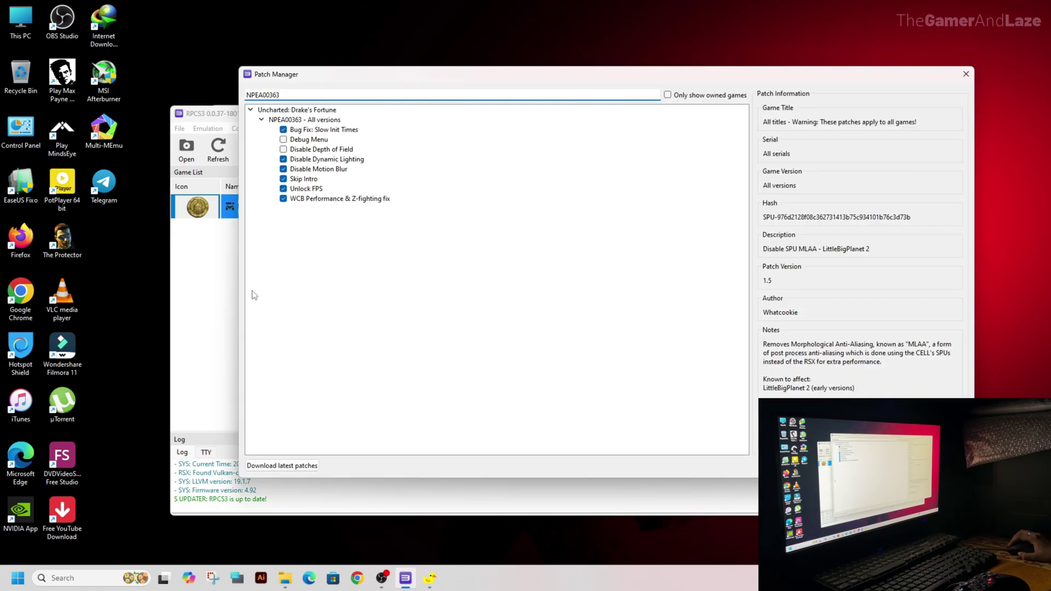
left_click(283, 130)
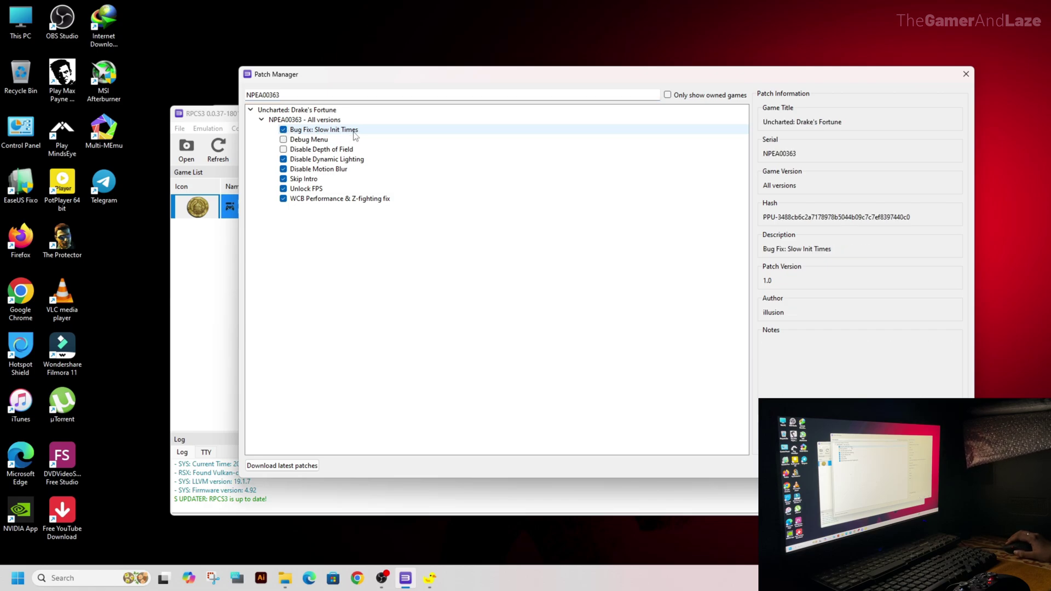
left_click(283, 159)
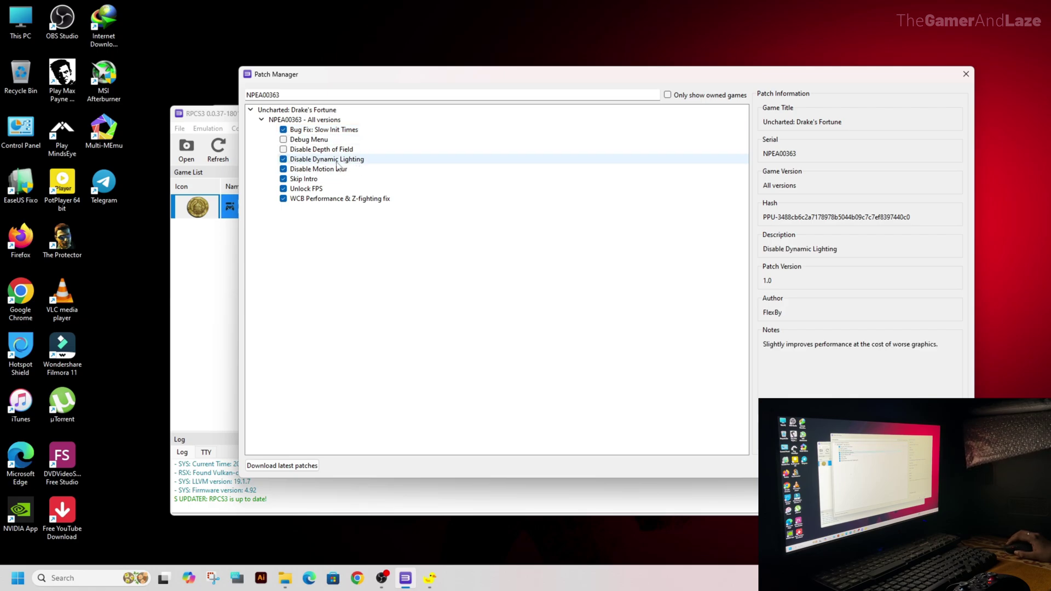
left_click(283, 169)
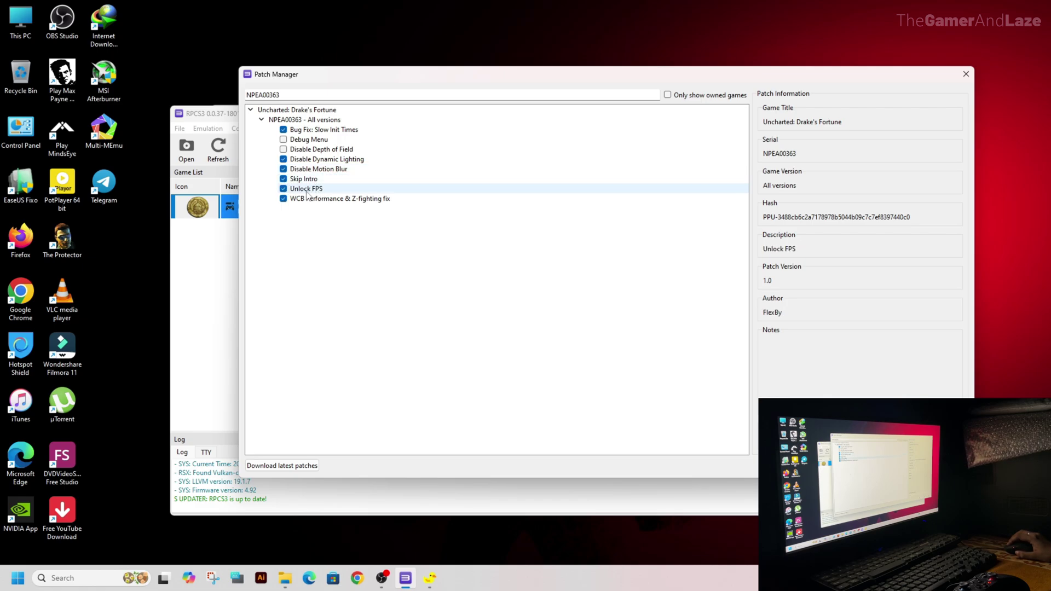
left_click(284, 200)
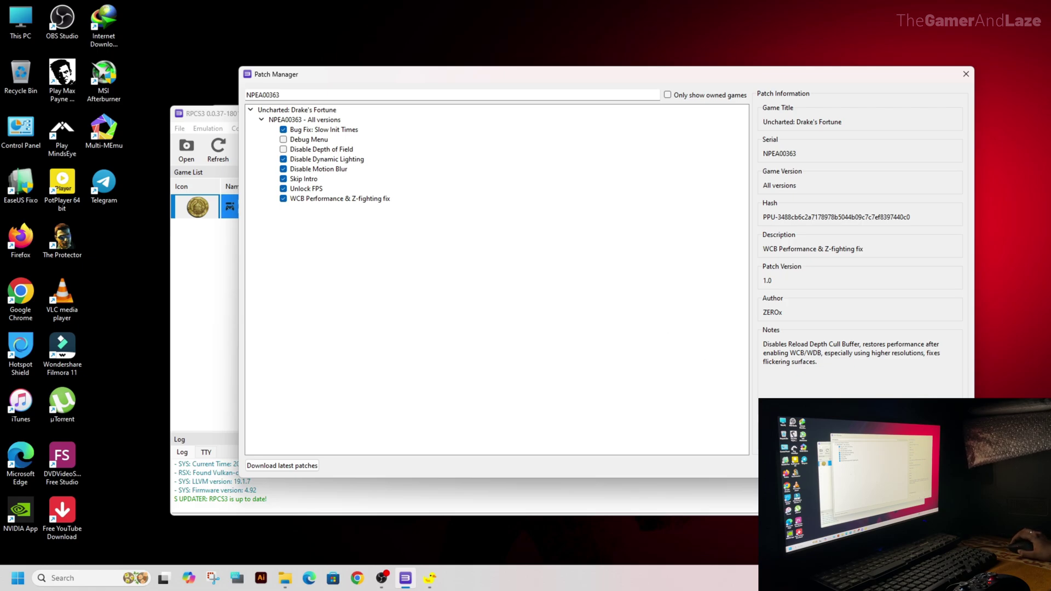
key("Return")
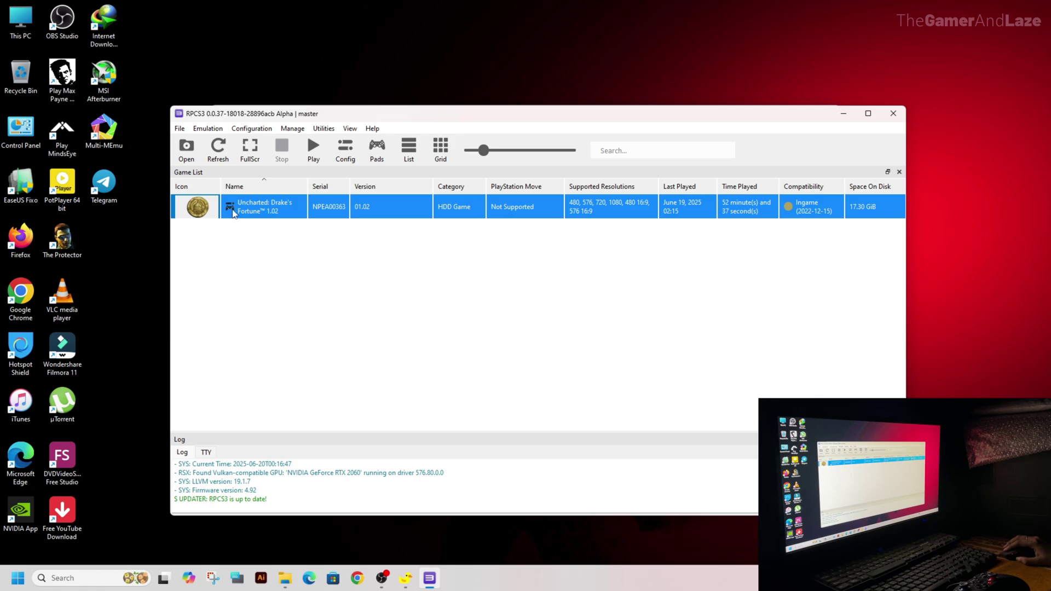
Step: Boot Uncharted: Drake's Fortune with its custom configuration
right_click(234, 213)
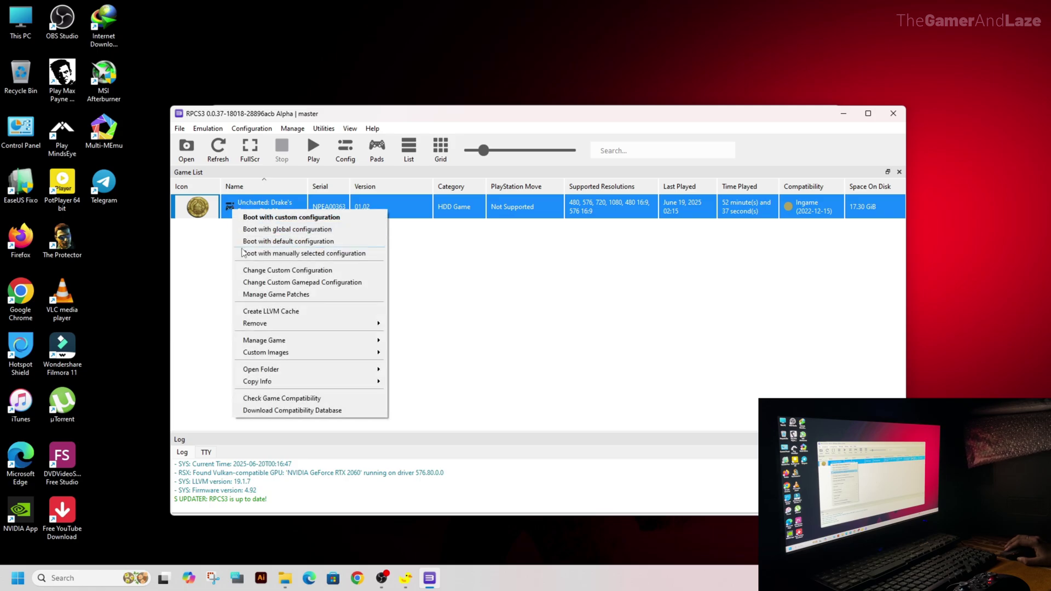
left_click(265, 218)
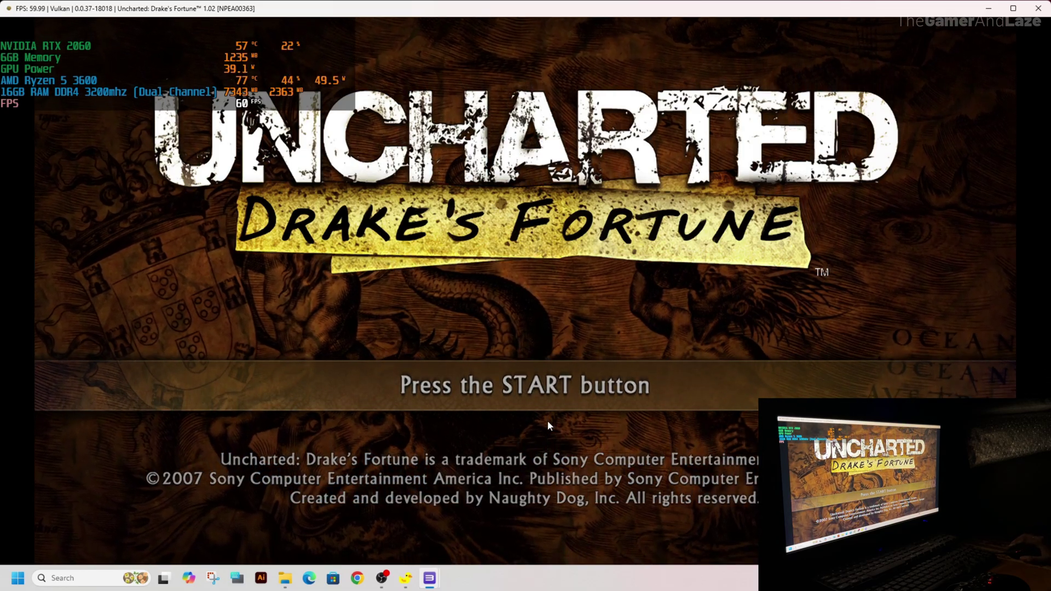
Step: Switch to Lossless Scaling and set frame generation to type LSFG 2.3 and mode X2 with Performance on
left_click(406, 581)
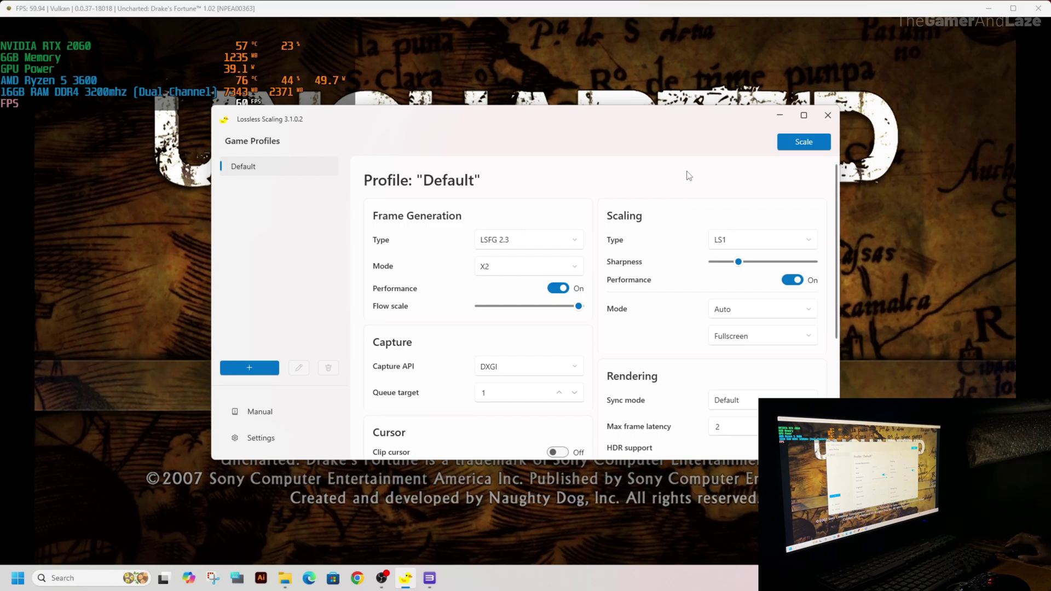
left_click(580, 242)
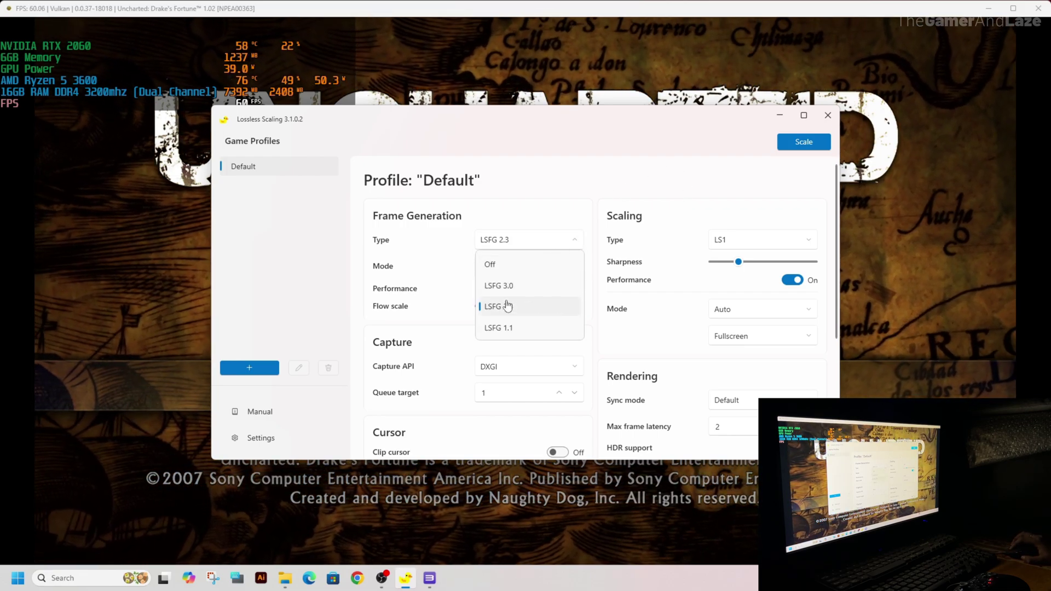
left_click(501, 307)
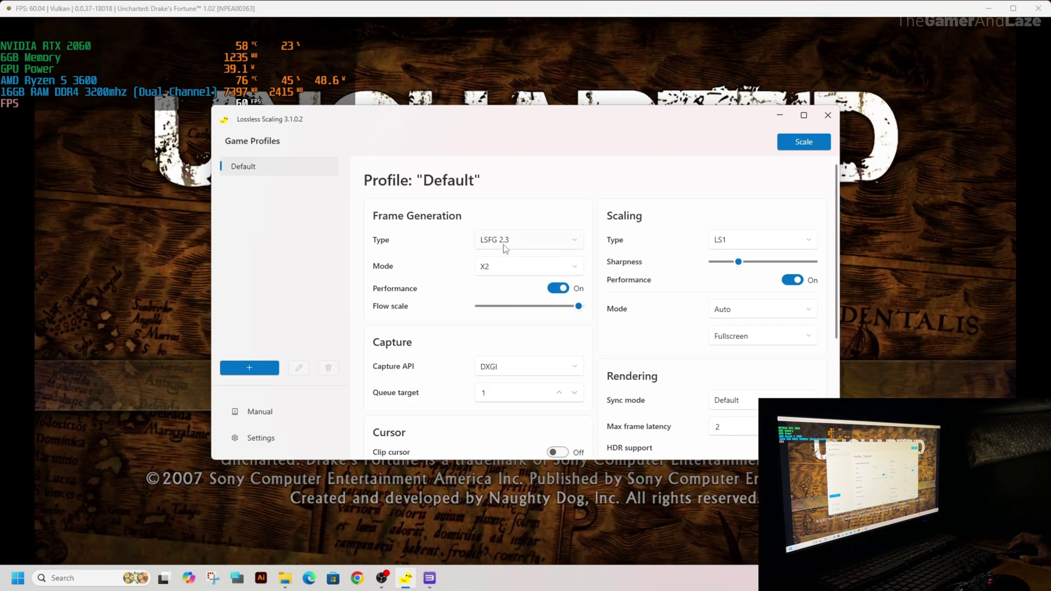
left_click(507, 267)
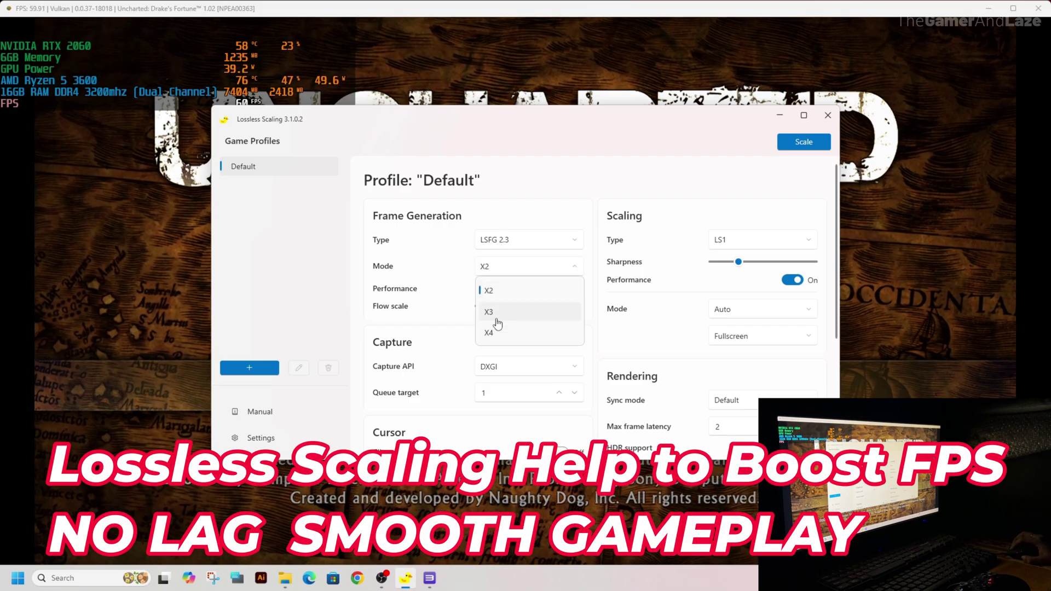
left_click(493, 292)
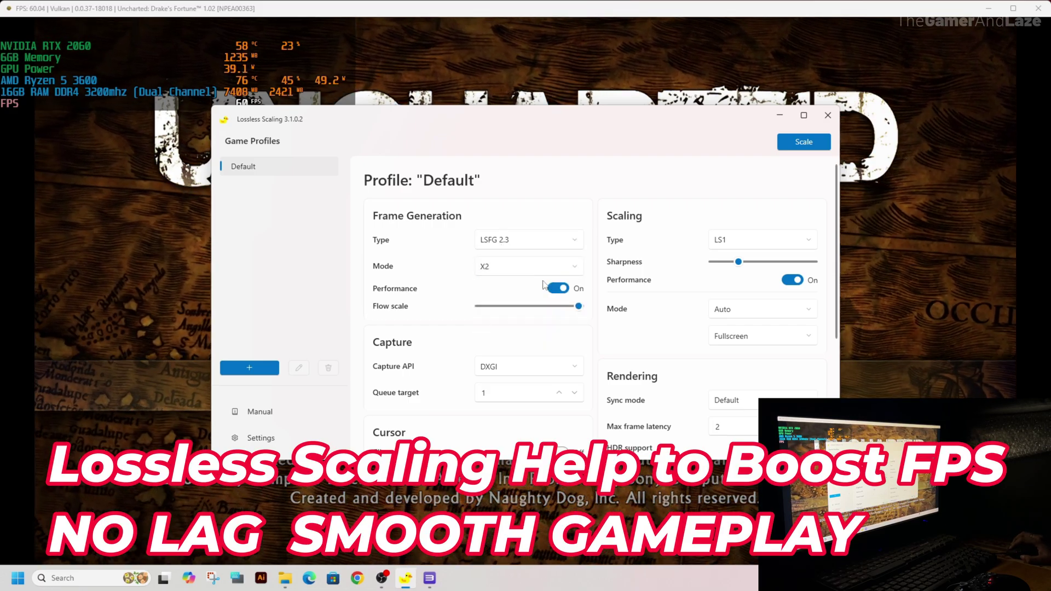
left_click(559, 289)
left_click(560, 290)
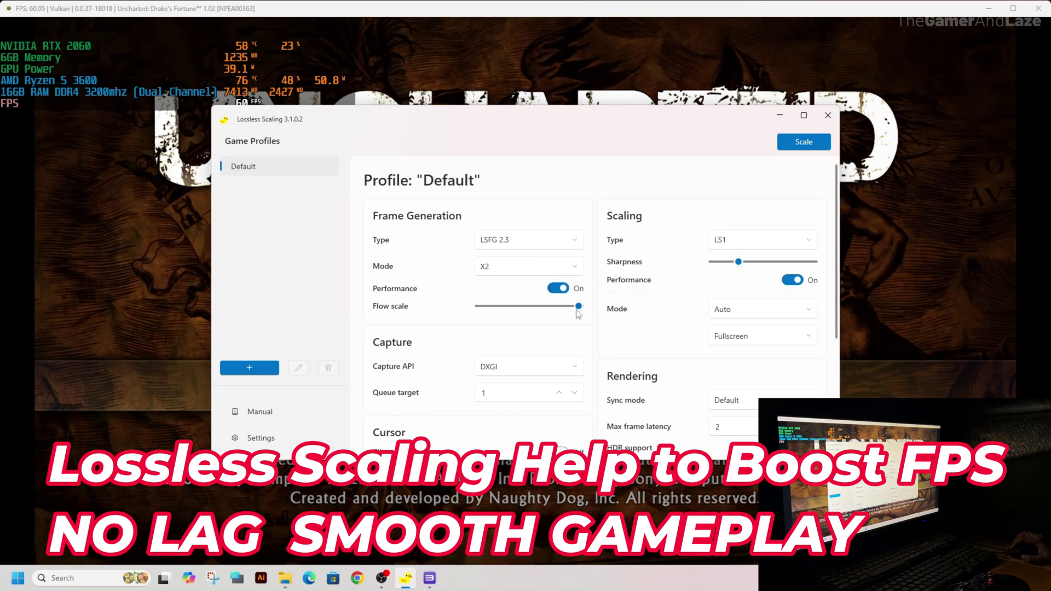
Step: Set the scaling type of the Default profile to LS1
left_click(750, 243)
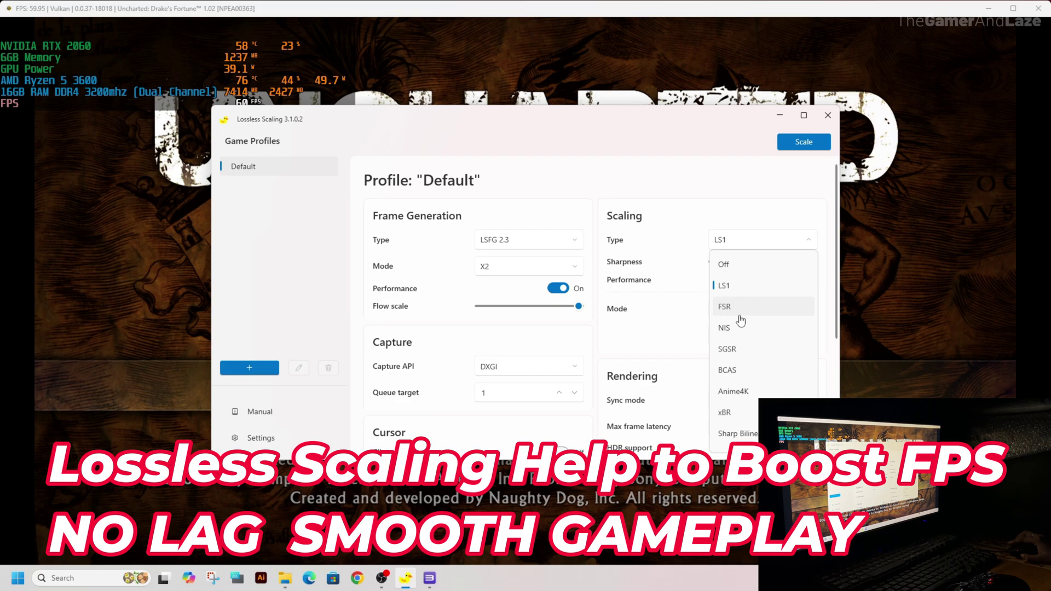
left_click(733, 289)
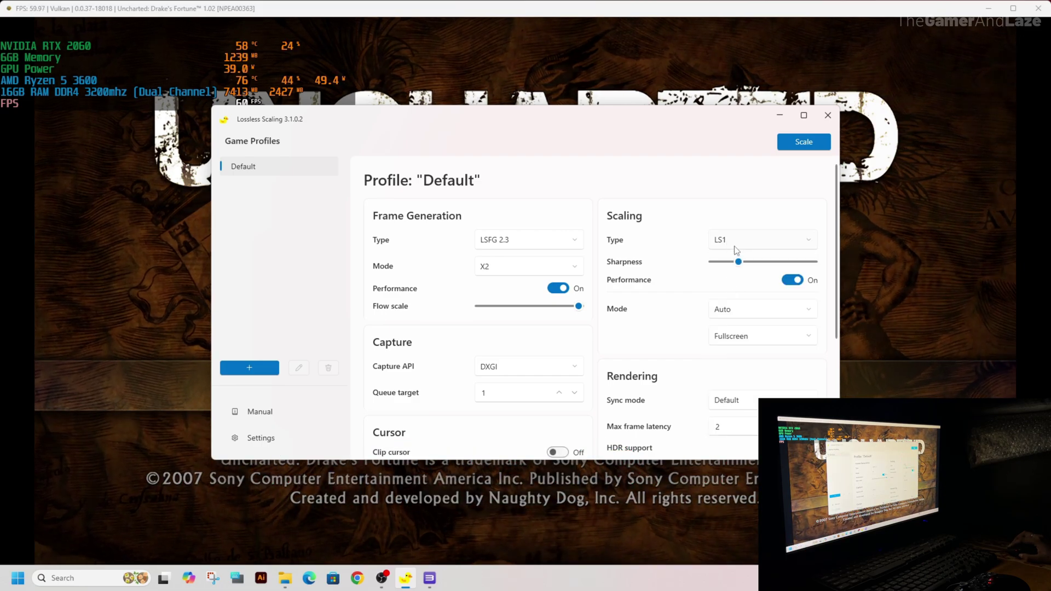
mouse_move(739, 263)
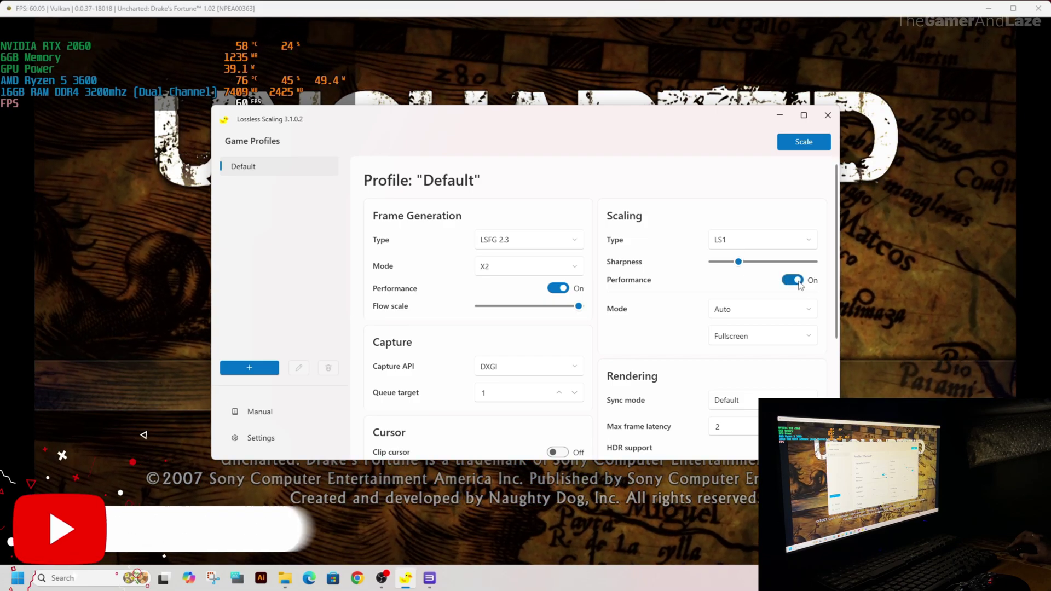
Step: Set the Capture API to DXGI and keep the queue target at 1
left_click(518, 366)
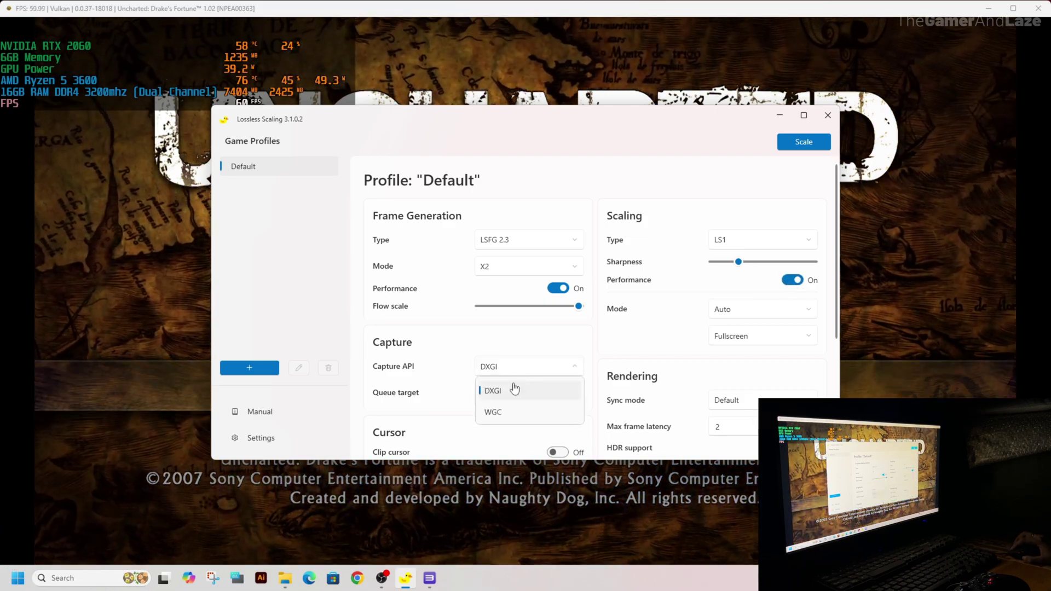
left_click(500, 391)
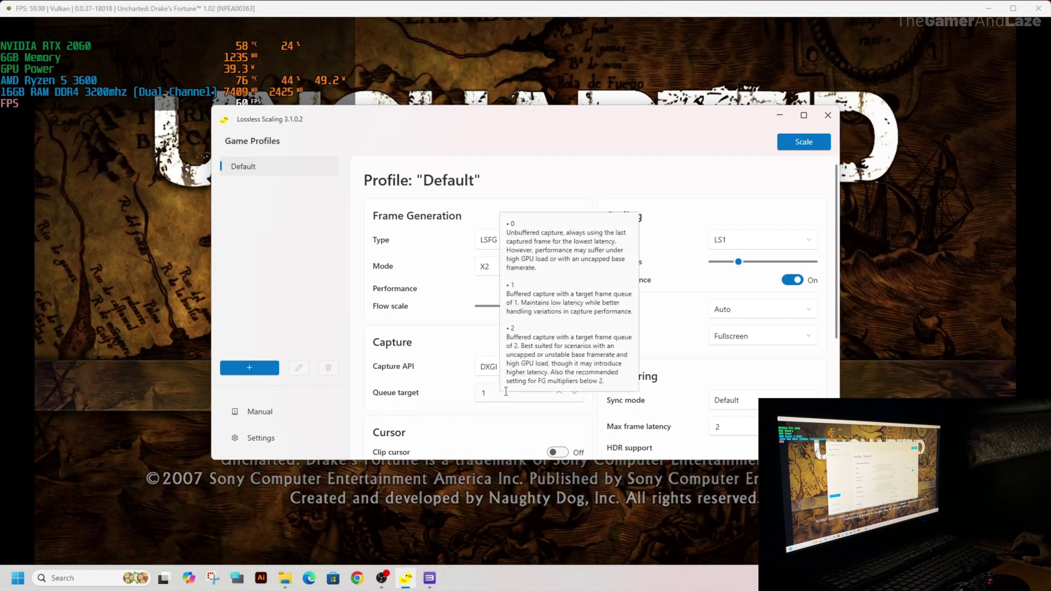
left_click_drag(506, 392, 478, 399)
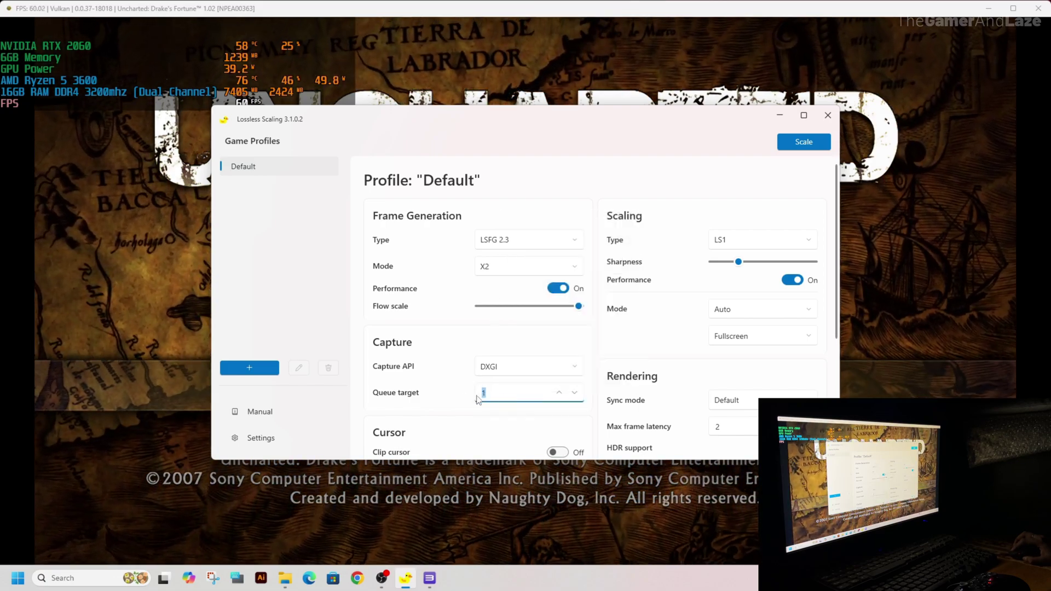
Step: Set the scaling mode to Auto with the Fullscreen option
left_click(758, 311)
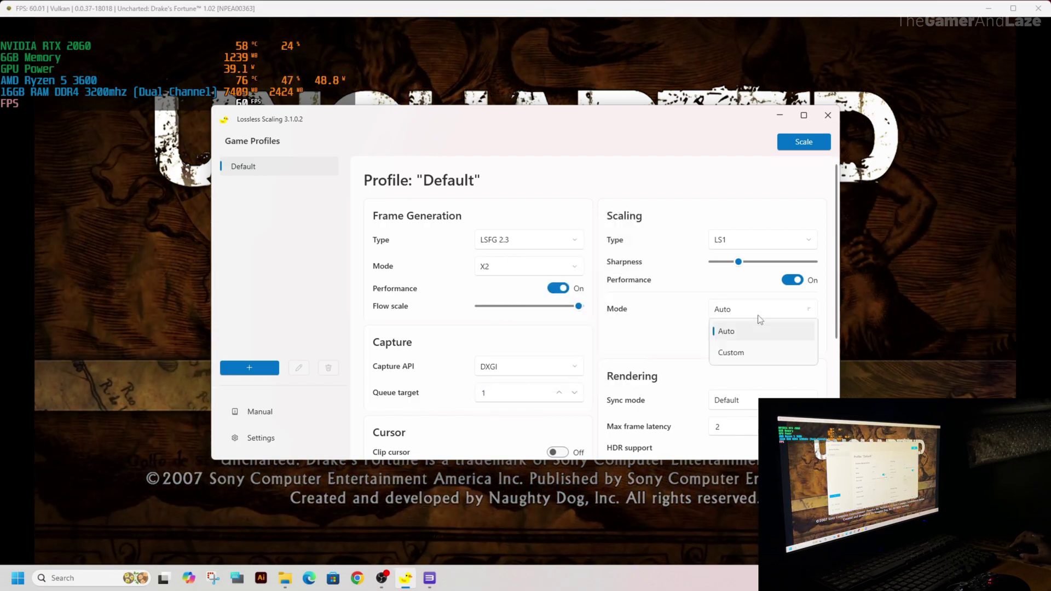
left_click(758, 316)
left_click(760, 337)
left_click(761, 337)
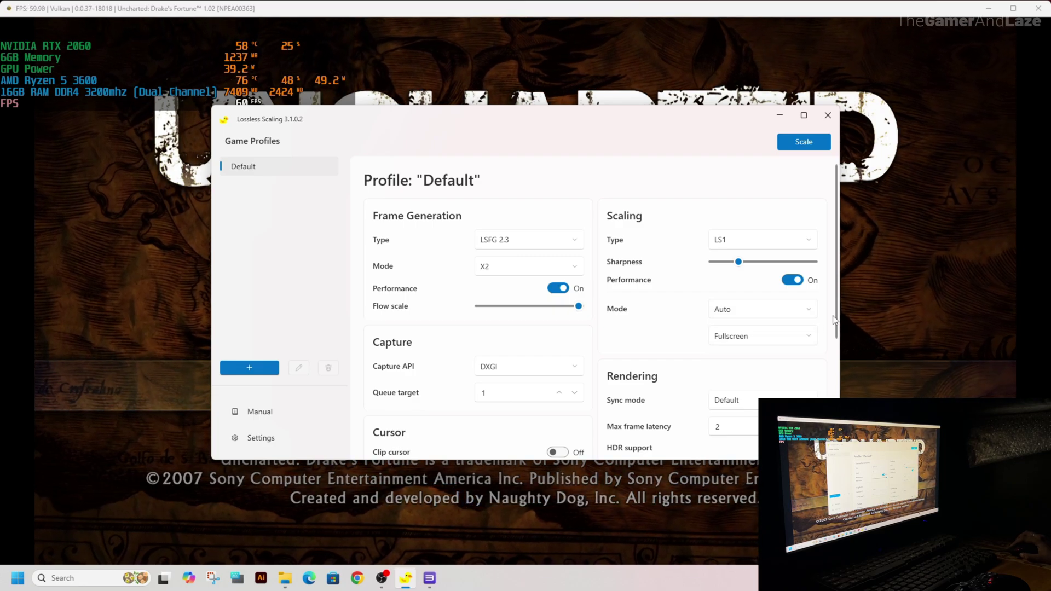